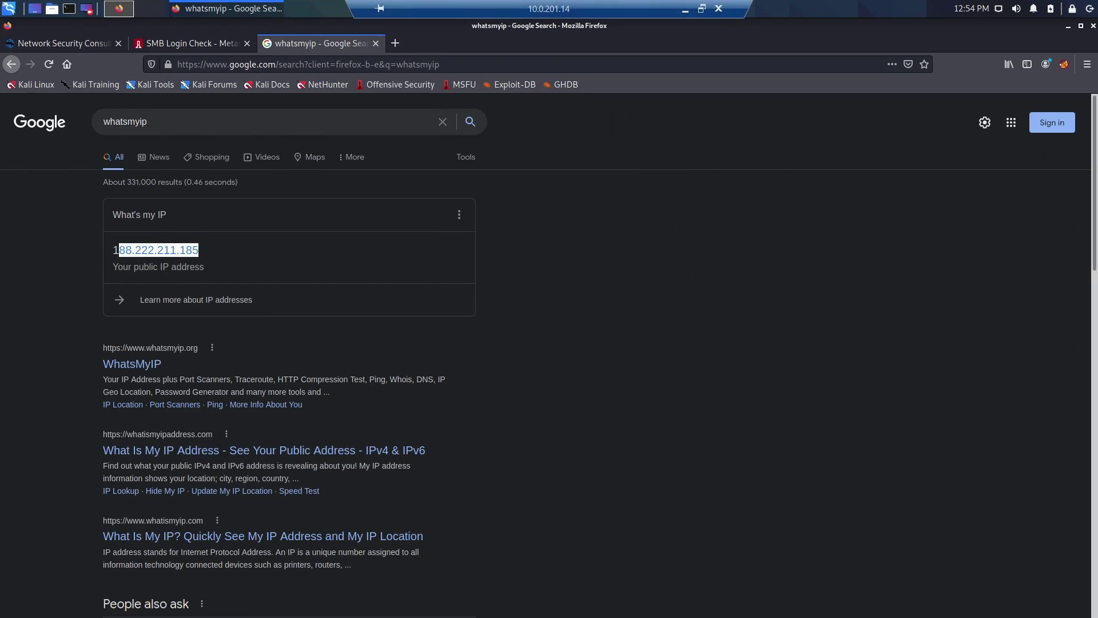
# - Select the full public IP address shown in Google's What's my IP result card
pyautogui.click(707, 326)
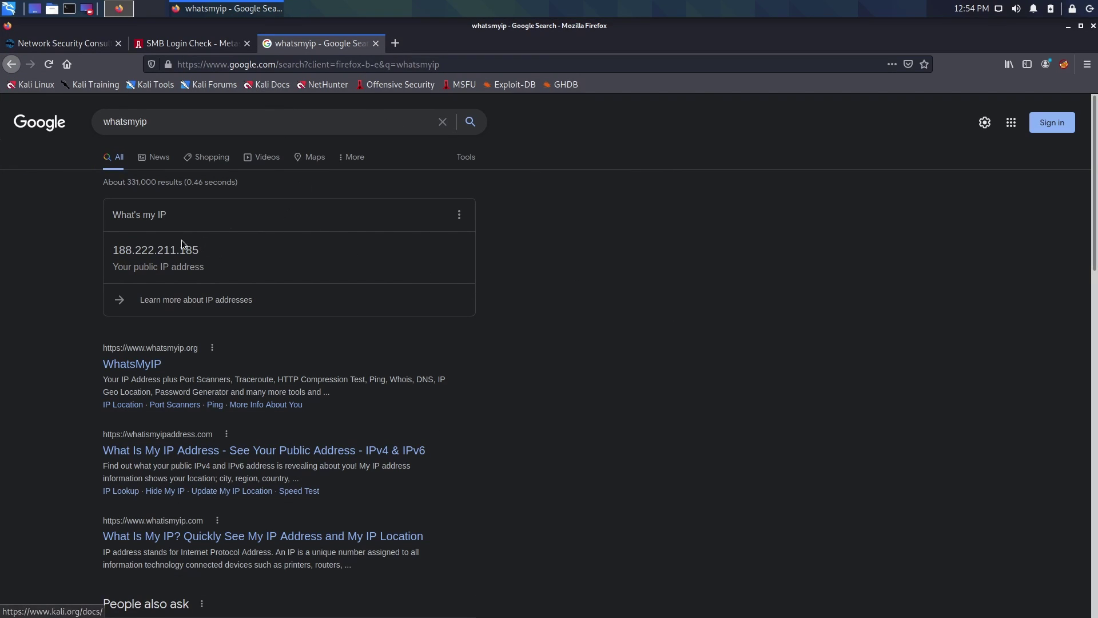
pyautogui.moveTo(113, 250); pyautogui.dragTo(217, 255)
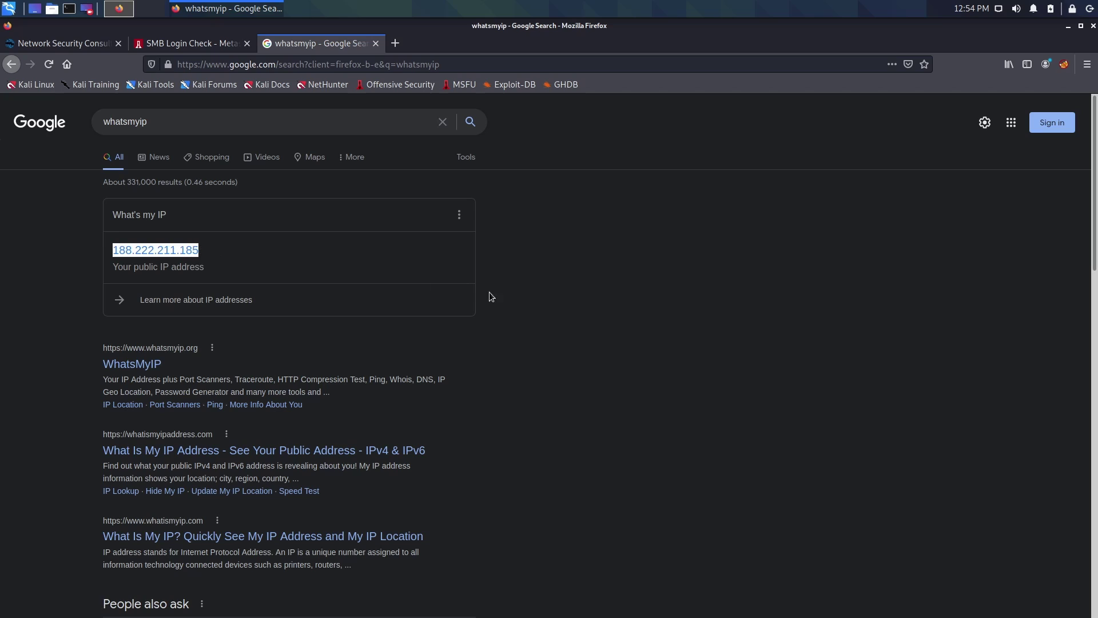
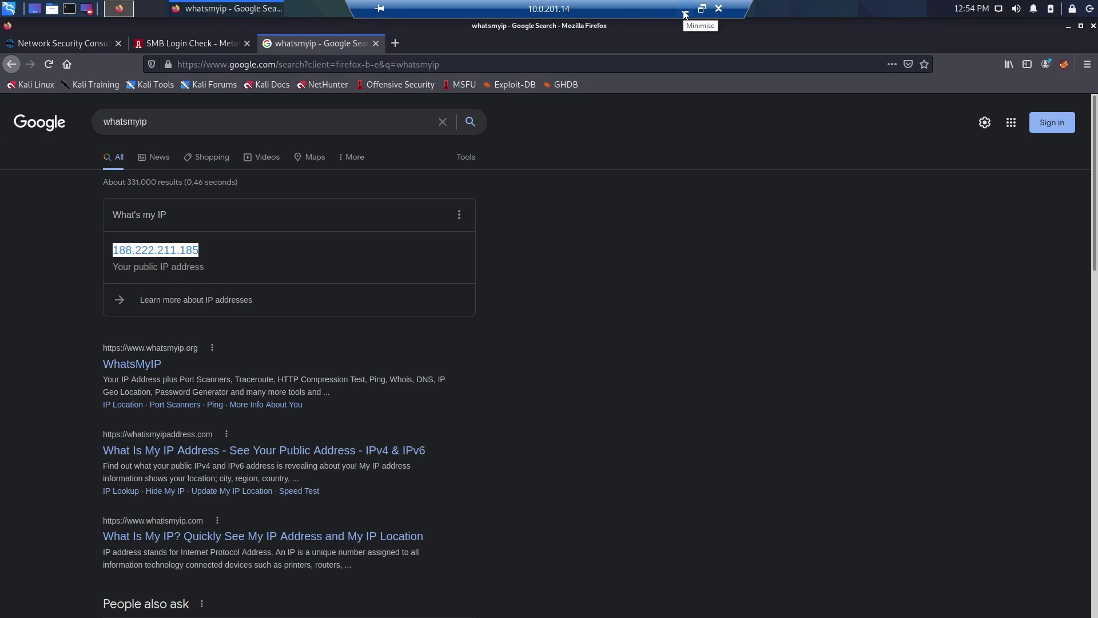
# - Minimise the remote Kali desktop session to return to the PA-220 Policy Based Forwarding page in Firefox
pyautogui.click(684, 11)
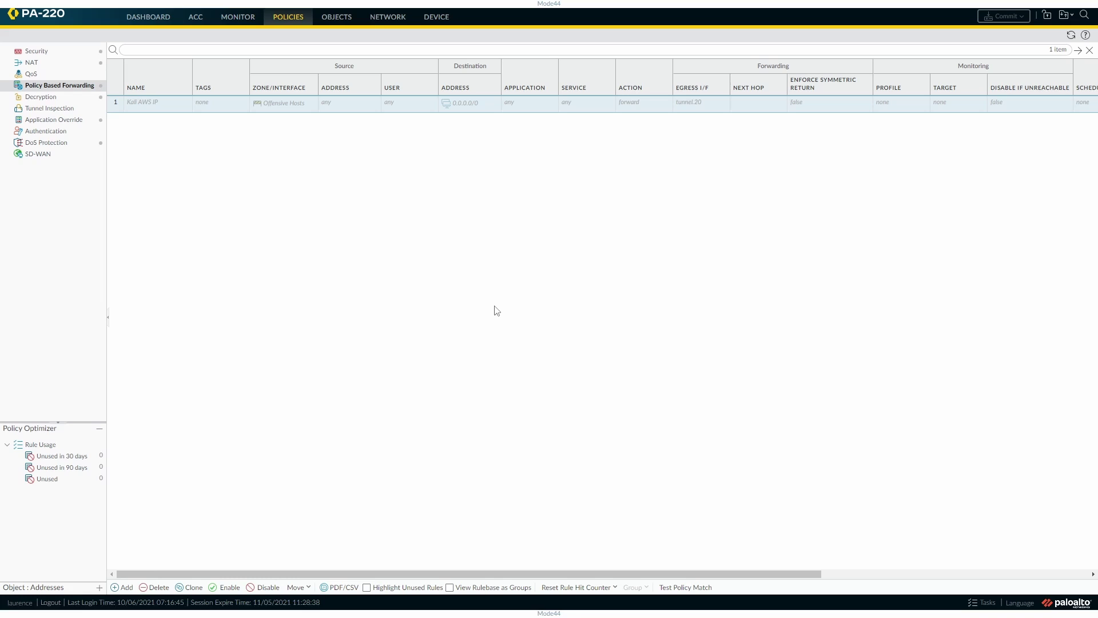
# - Check the IPSec Tunnels status under Network, confirming AWS_IPSEC is up on tunnel.20
pyautogui.click(397, 20)
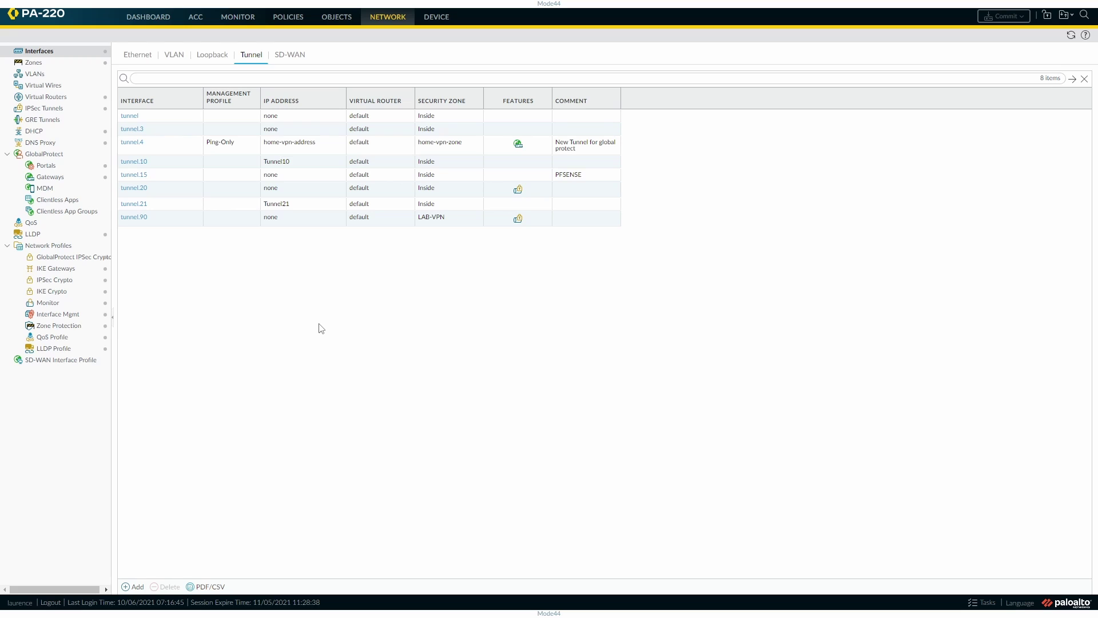
pyautogui.click(47, 109)
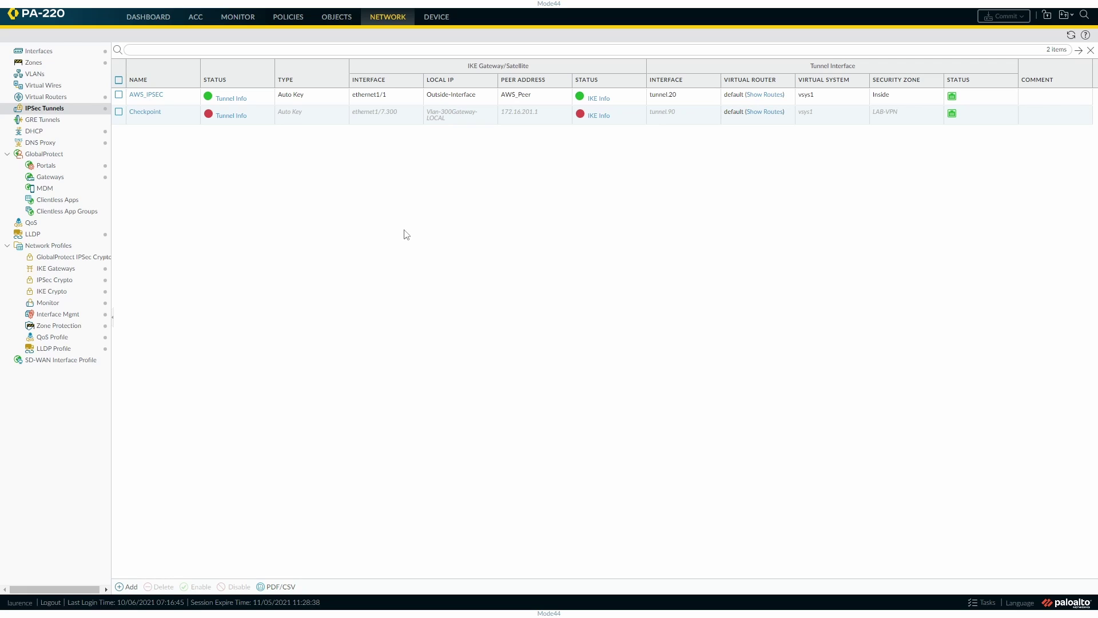
# - Go back to Policies to view the 'Kali AWS IP' rule forwarding via tunnel.20
pyautogui.click(288, 17)
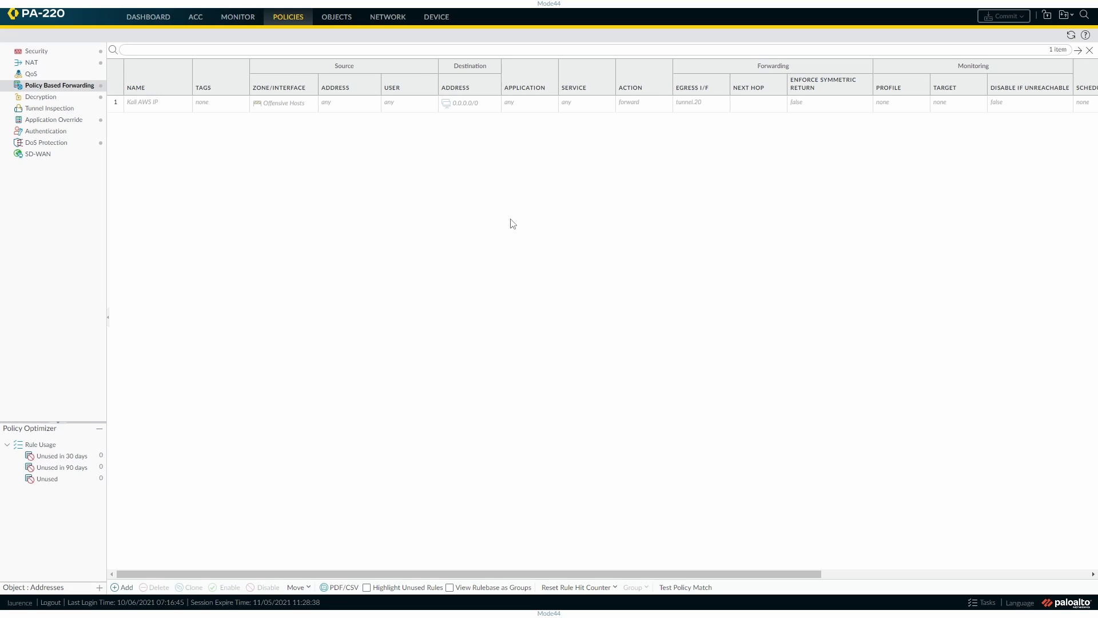
# - Open the 'Kali AWS IP' rule and review its source zone Offensive Hosts
pyautogui.click(140, 104)
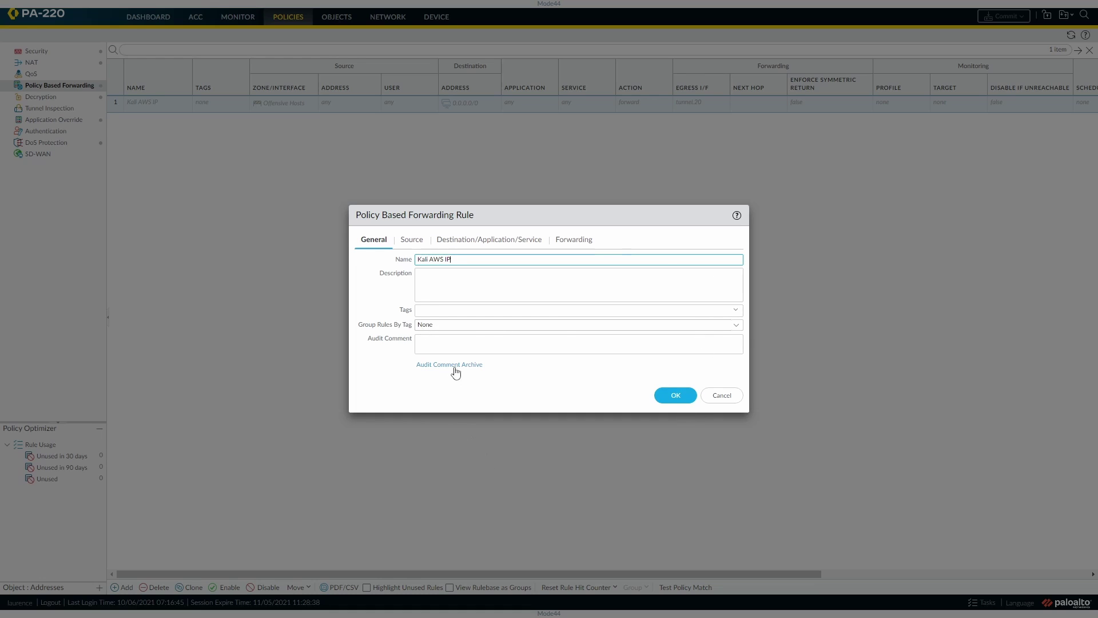
pyautogui.click(412, 240)
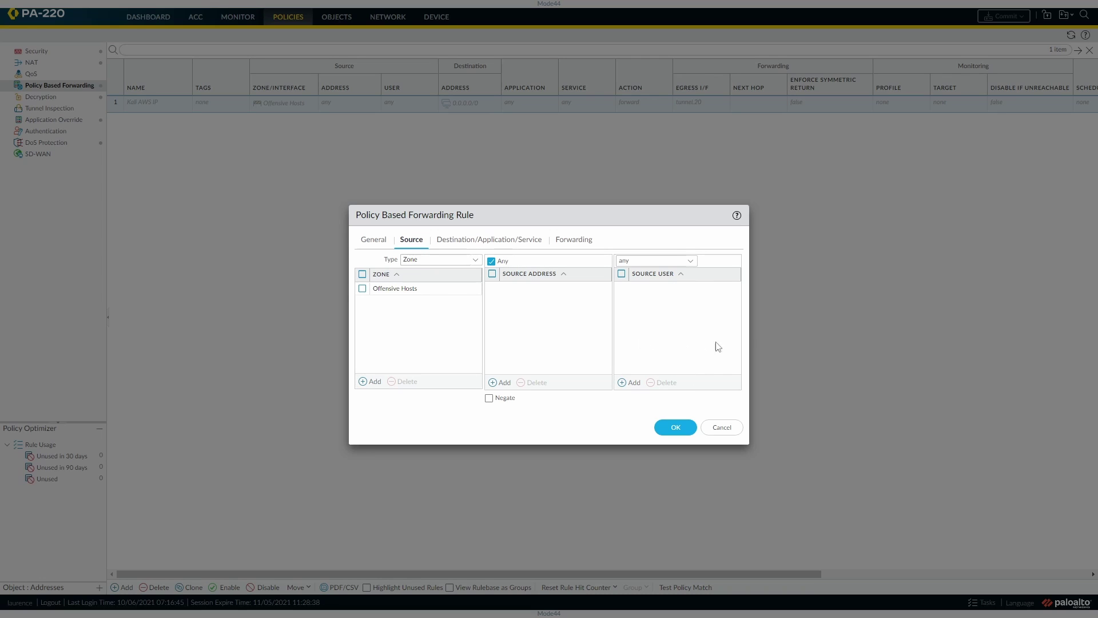
# - Keep the source type as Zone and view the rule's destination address 0.0.0.0/0
pyautogui.click(476, 262)
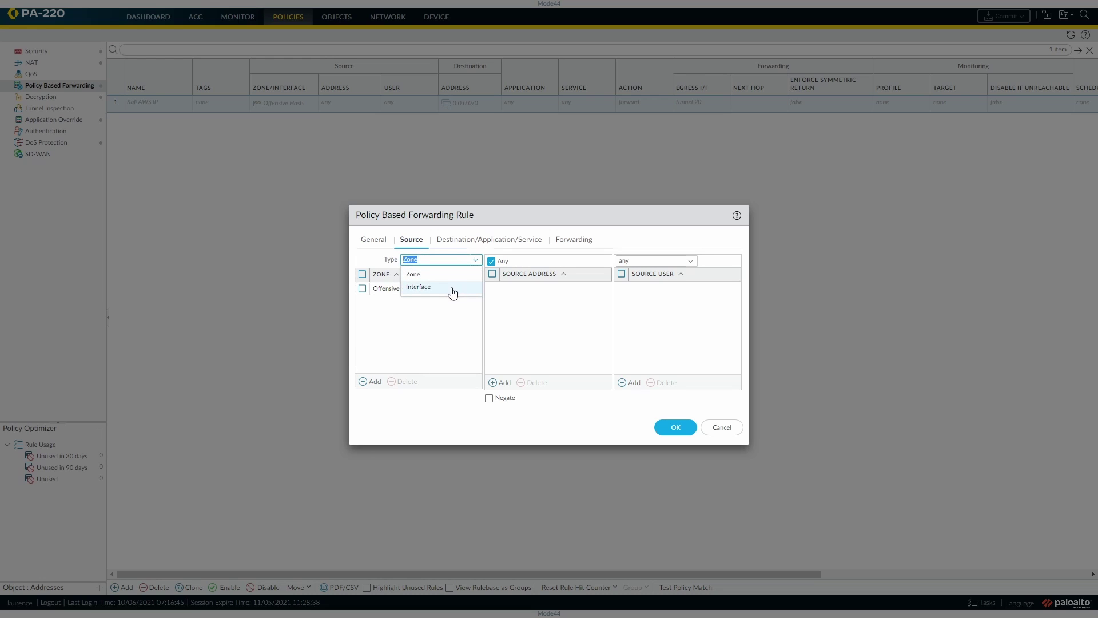
pyautogui.click(446, 356)
pyautogui.click(495, 240)
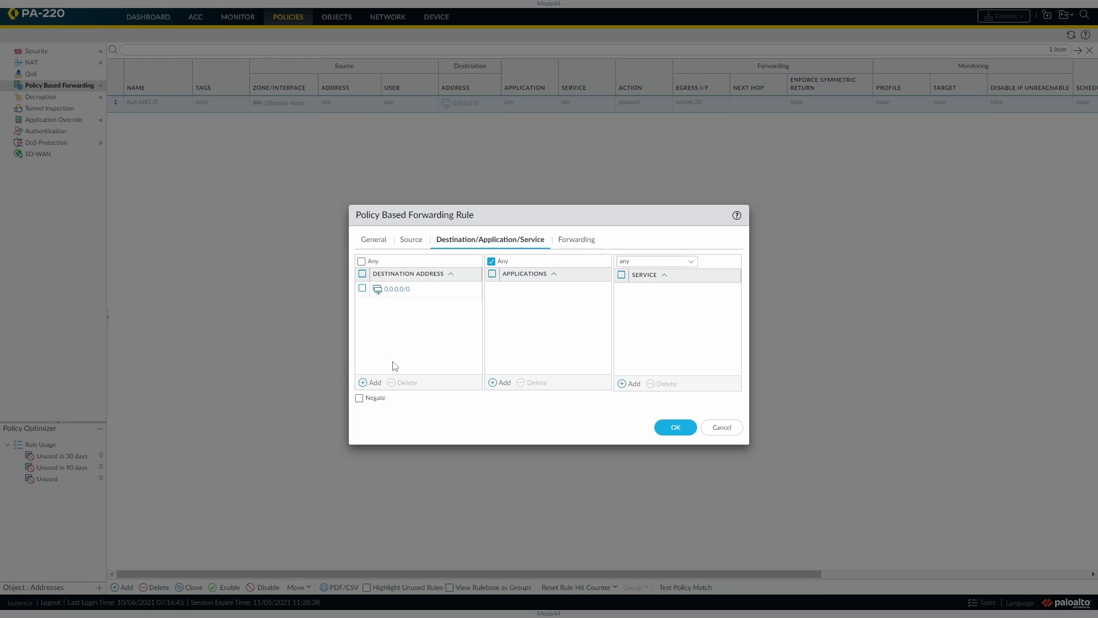
# - Replace destination 0.0.0.0/0 with Internal-LAN and tick Negate to exclude it
pyautogui.click(362, 289)
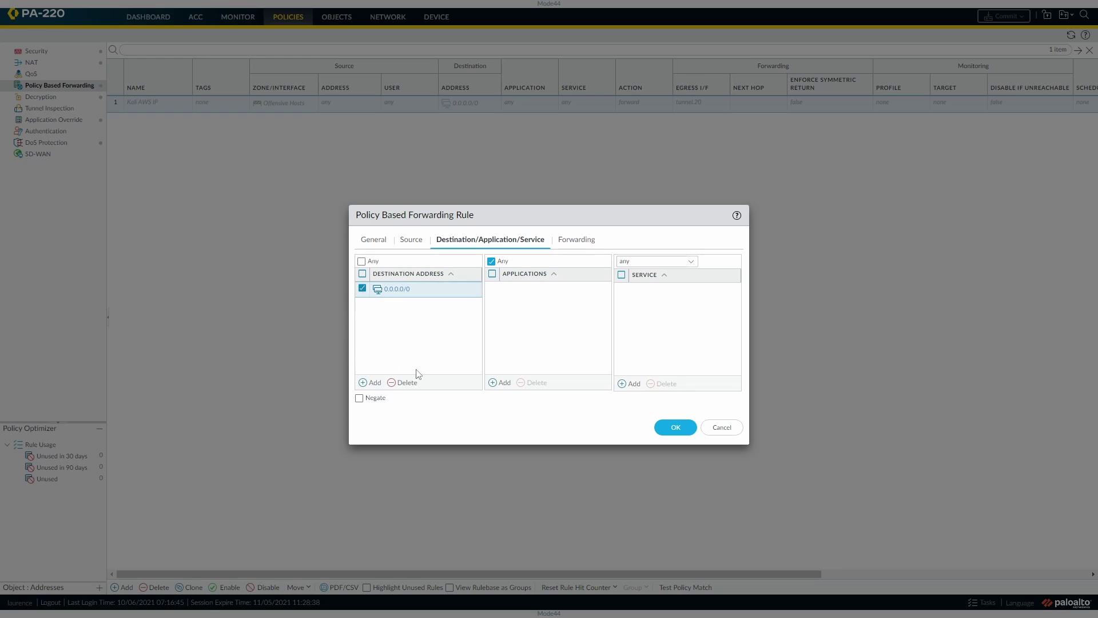
pyautogui.click(407, 382)
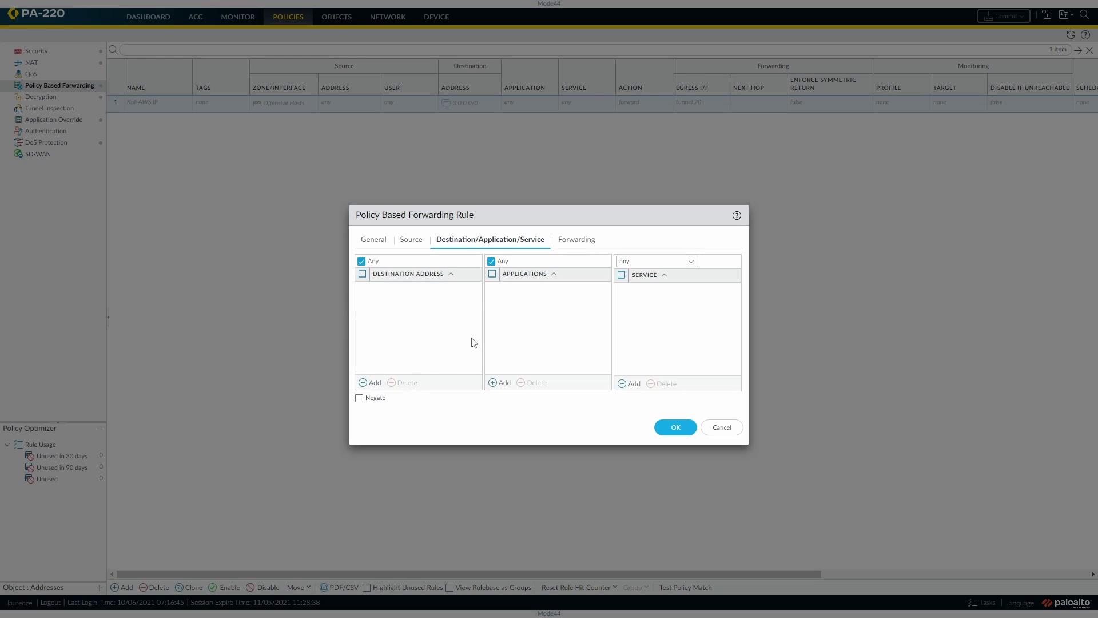
pyautogui.click(370, 383)
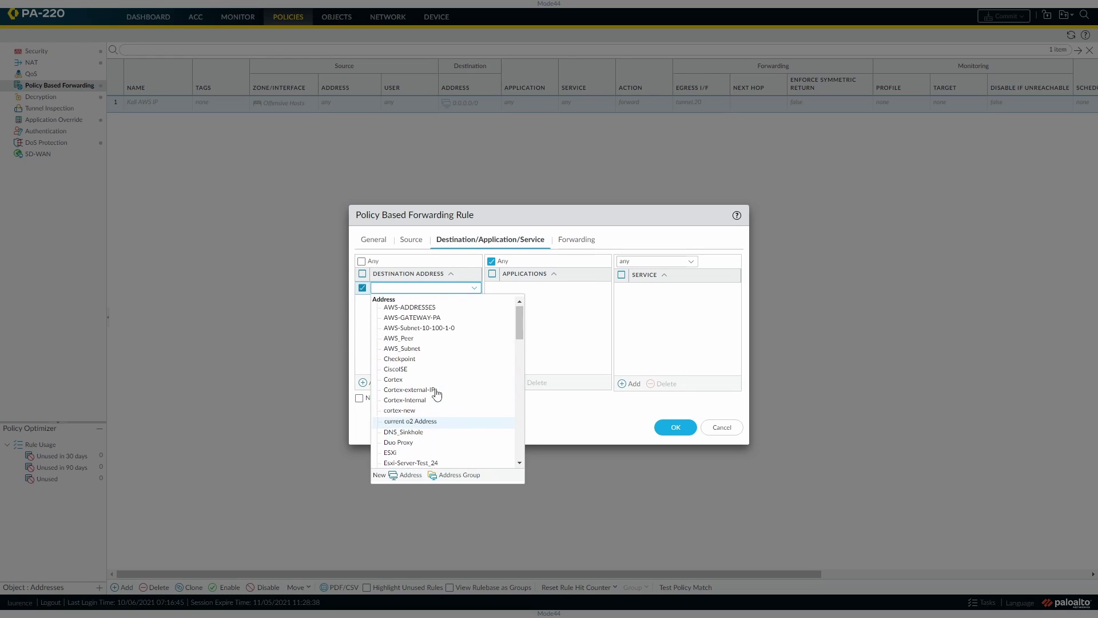
pyautogui.scroll(-10, 437, 394)
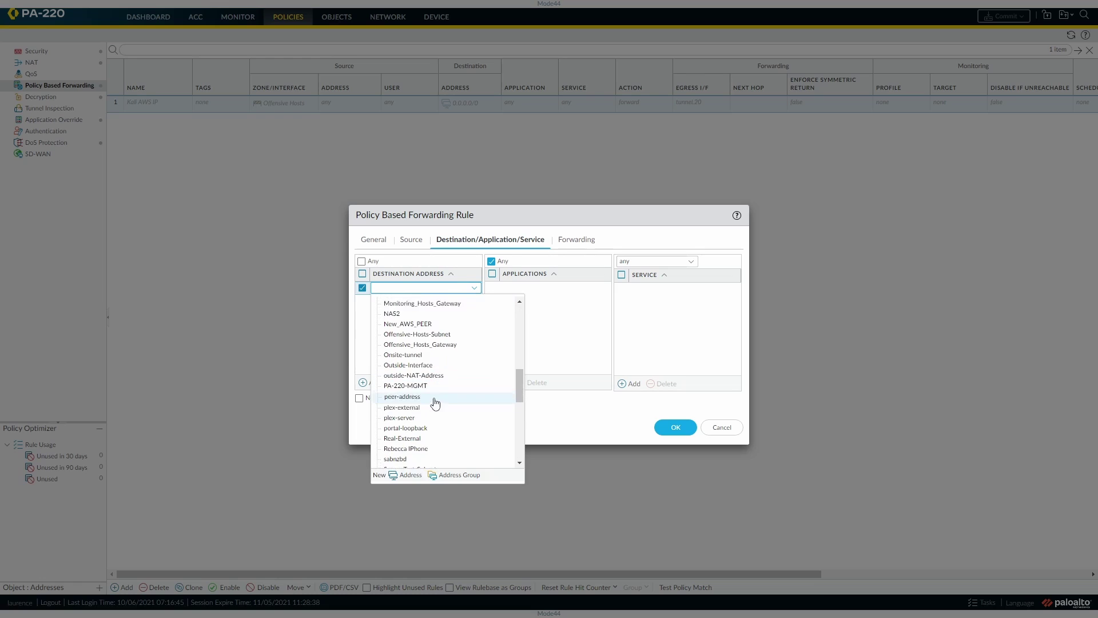
pyautogui.scroll(-5, 434, 404)
pyautogui.scroll(6, 426, 406)
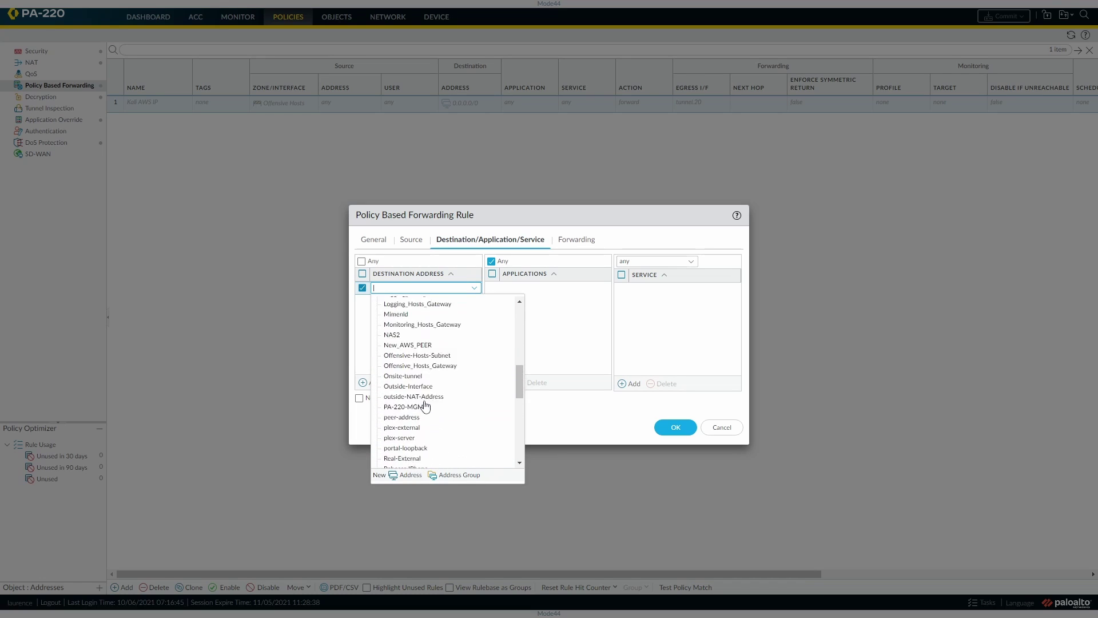
pyautogui.scroll(2, 425, 406)
pyautogui.scroll(5, 416, 360)
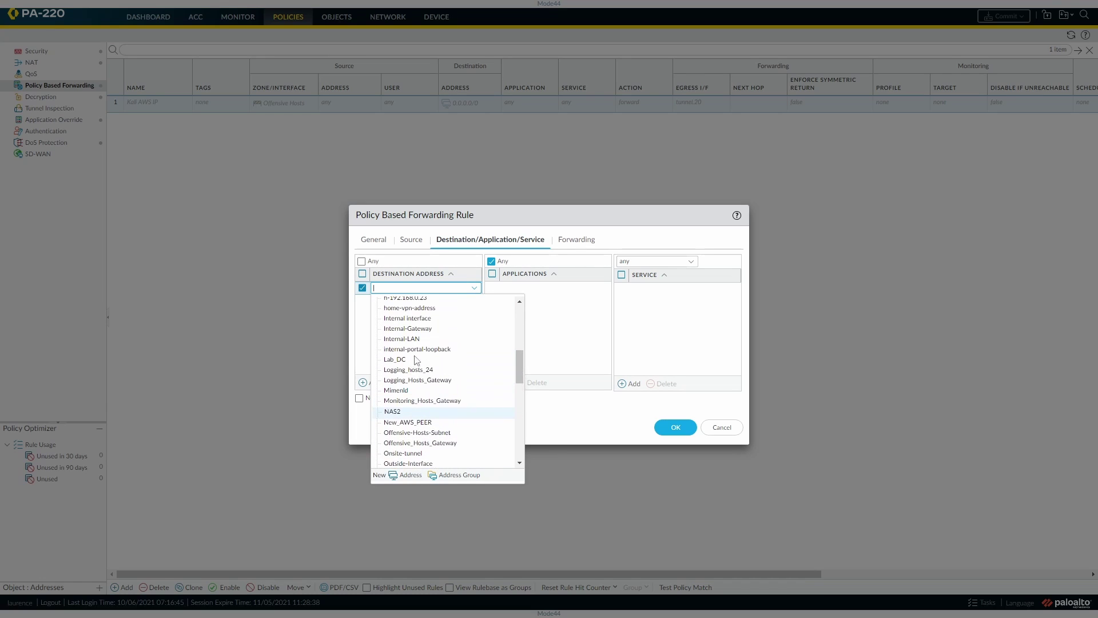
pyautogui.click(415, 340)
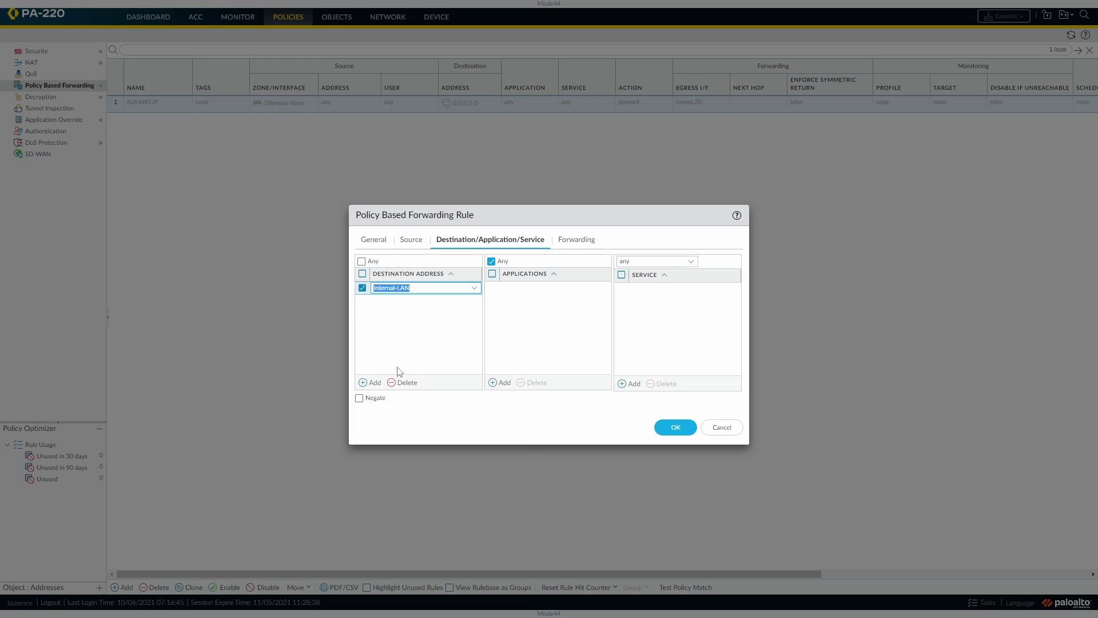
pyautogui.click(359, 398)
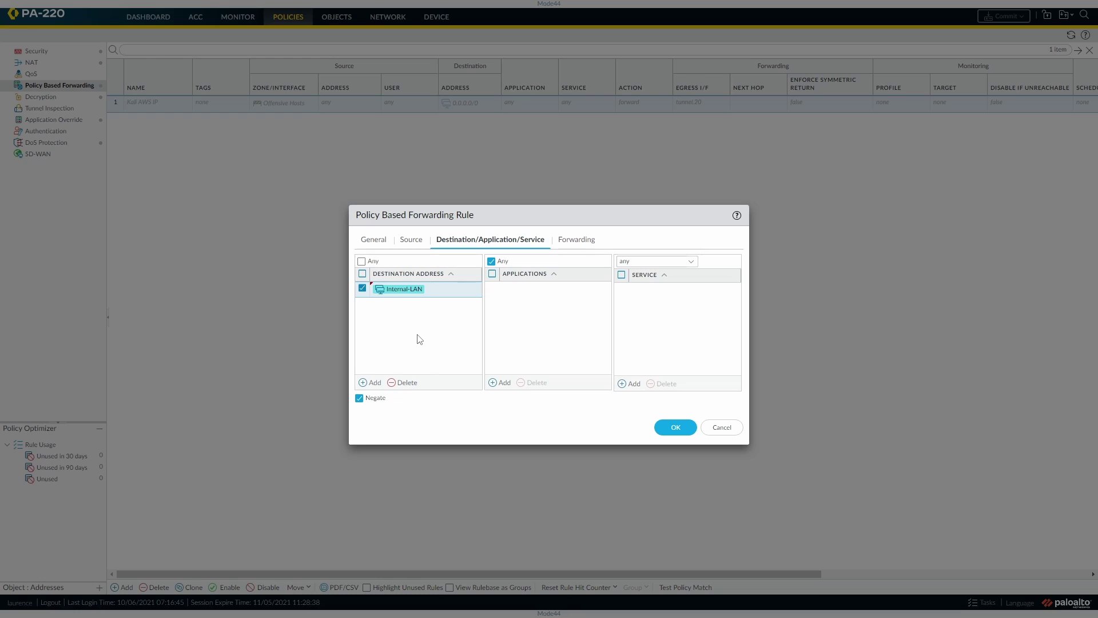
pyautogui.click(579, 241)
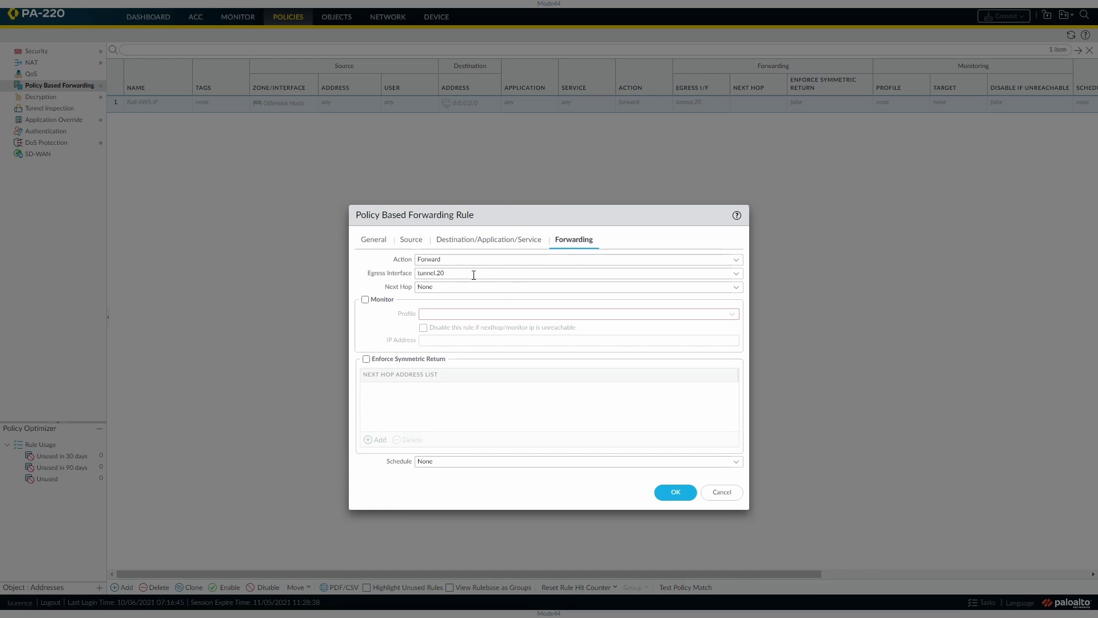
pyautogui.click(469, 245)
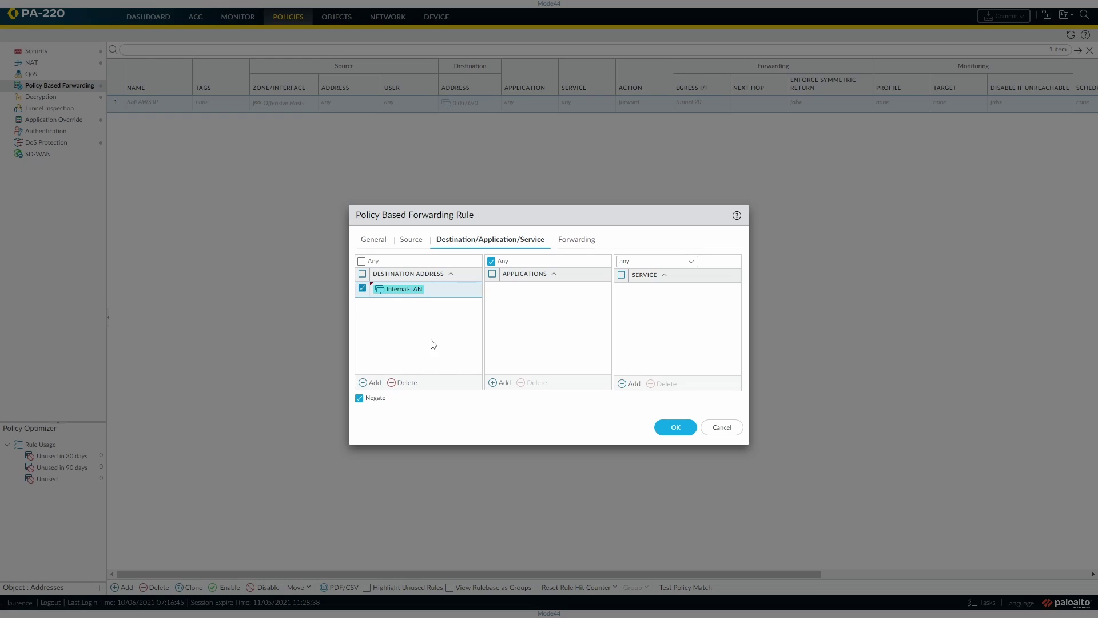
pyautogui.click(577, 240)
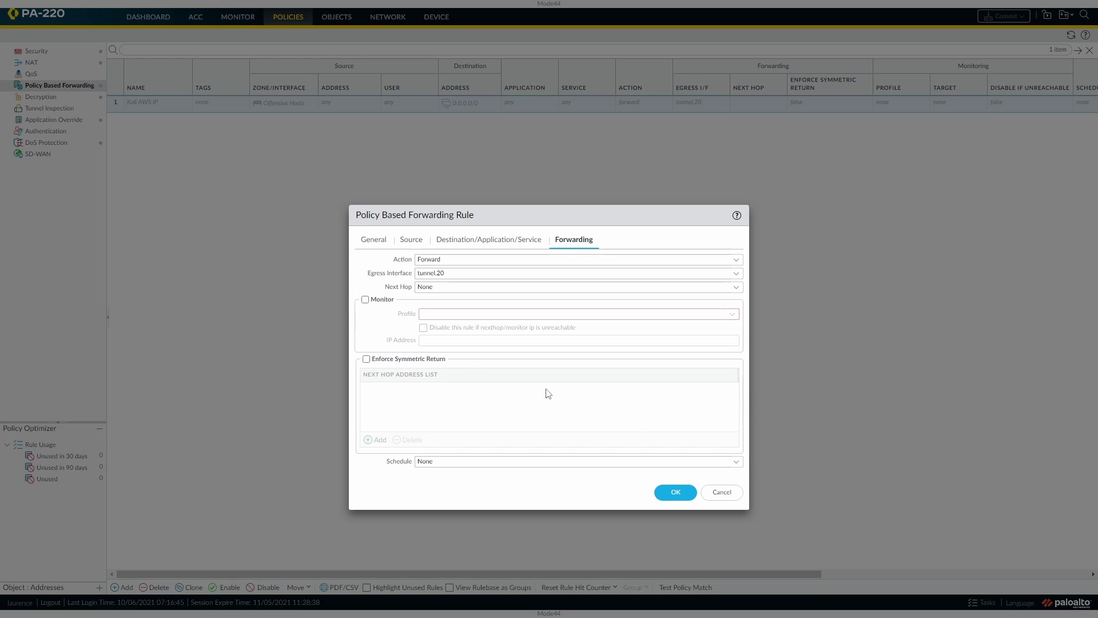
# - Try the Monitor option and profile list, leave monitoring off, and recheck the negated Internal-LAN destination
pyautogui.click(365, 299)
pyautogui.click(732, 314)
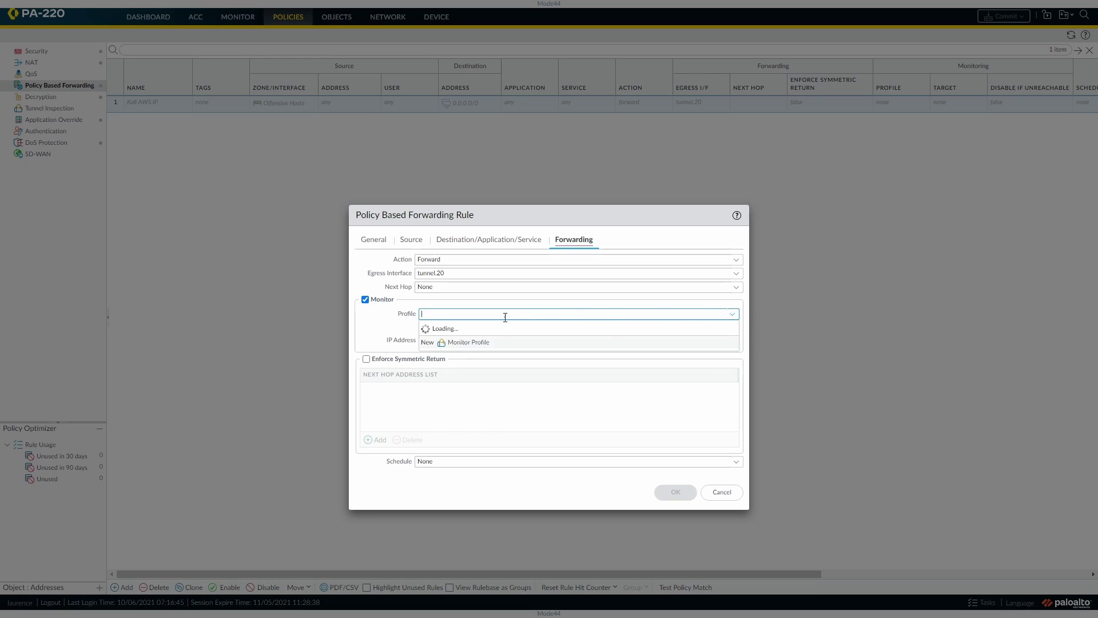
pyautogui.click(379, 327)
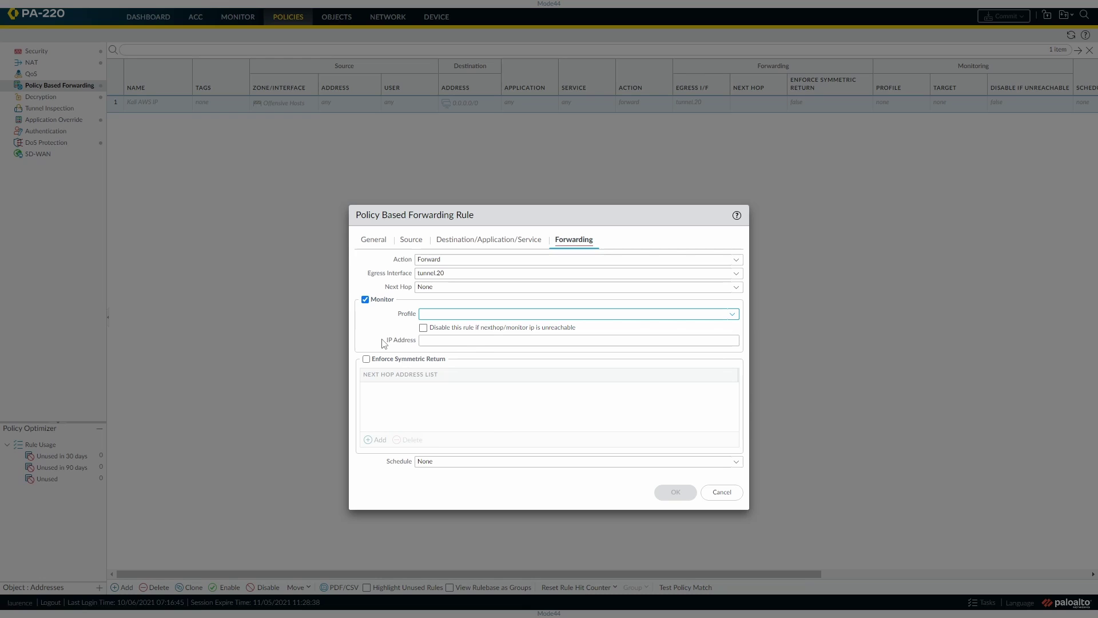
pyautogui.click(365, 299)
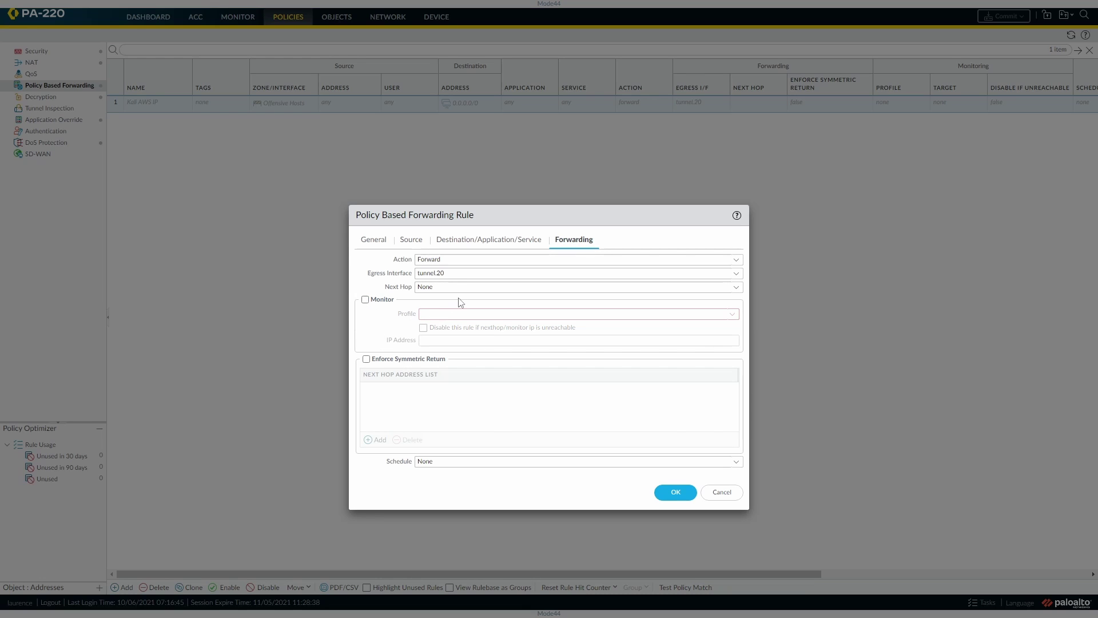
pyautogui.click(490, 239)
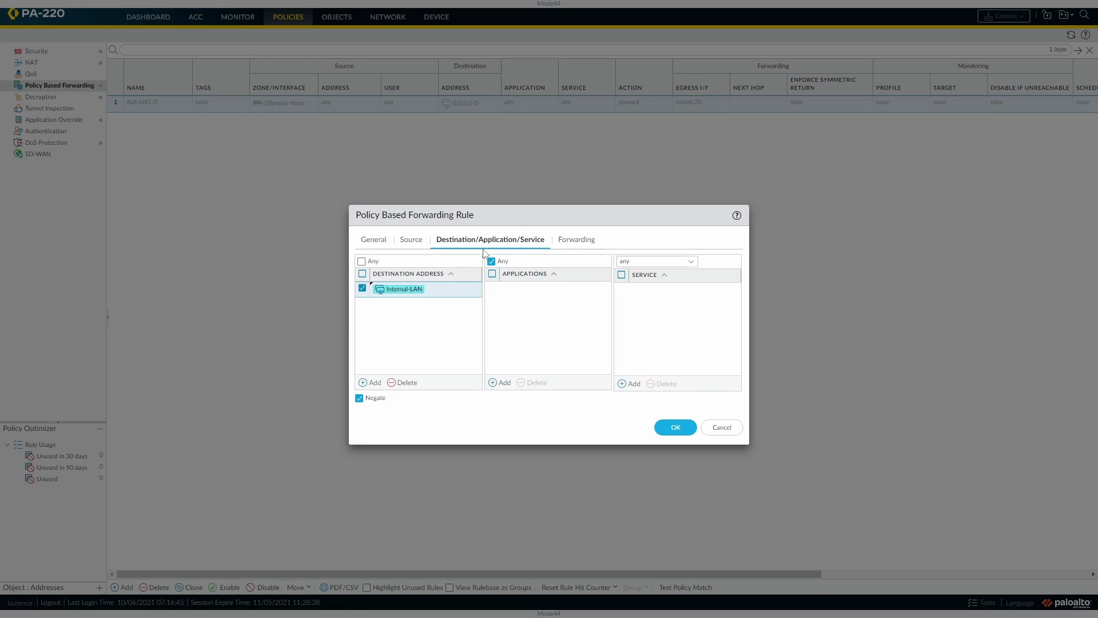
# - Review the Source and General settings, save the 'Kali AWS IP' rule, and view the Security rulebase
pyautogui.click(416, 245)
pyautogui.click(371, 243)
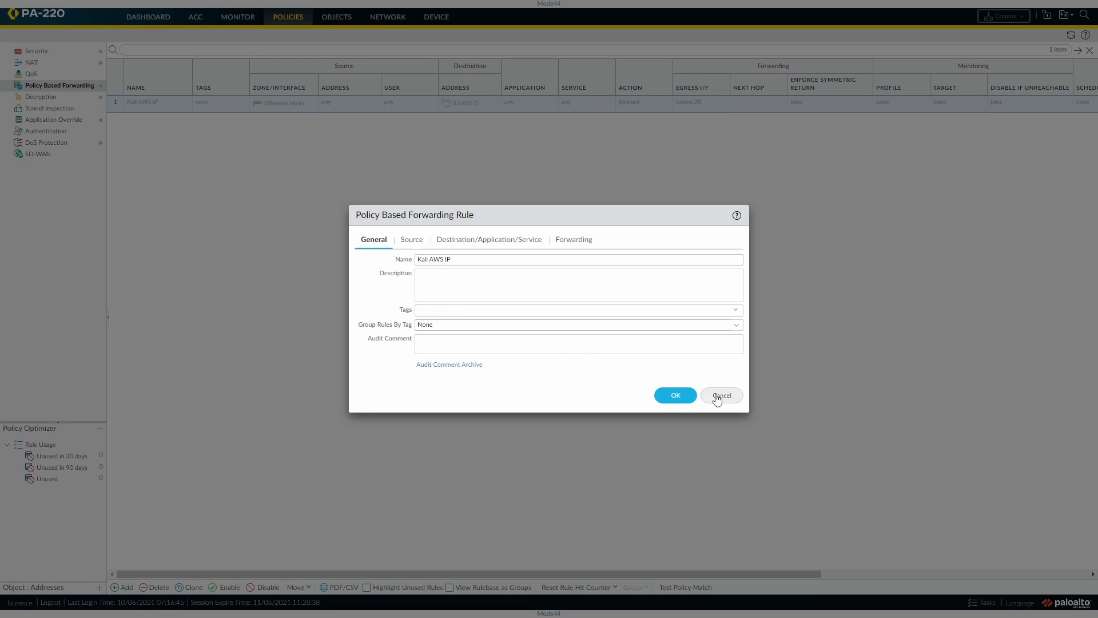
pyautogui.click(678, 397)
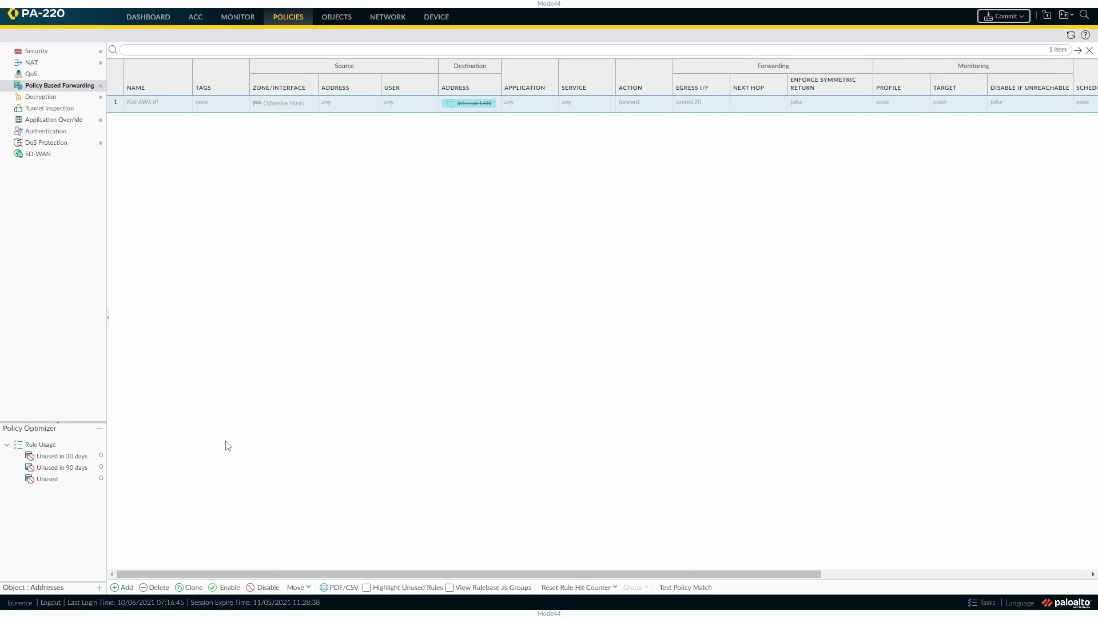
pyautogui.click(233, 589)
pyautogui.click(35, 51)
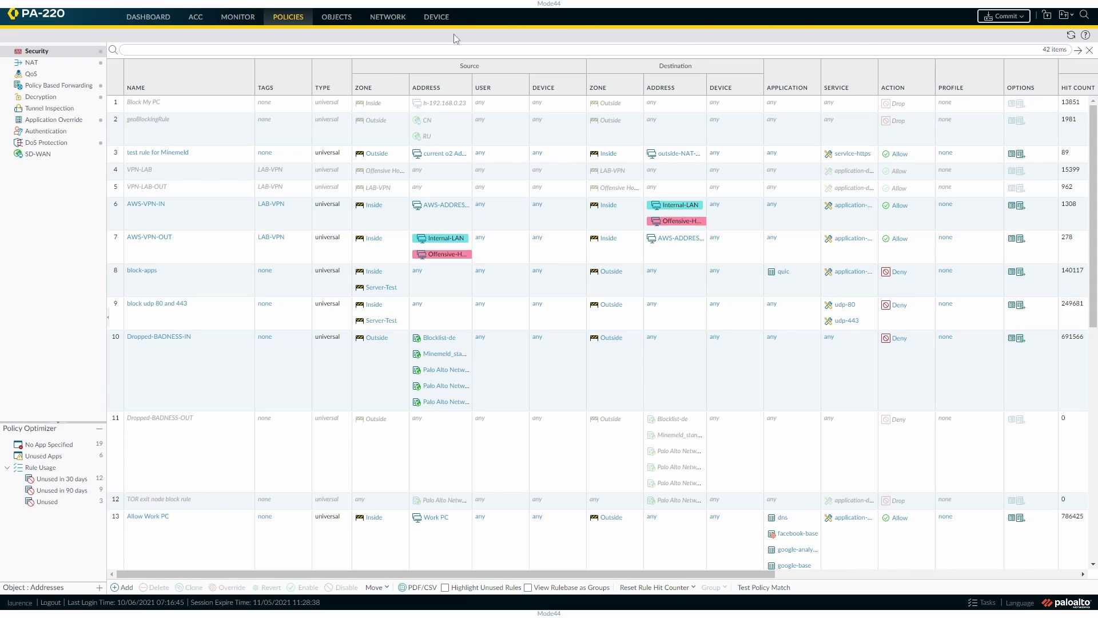
# - Return to Policy Based Forwarding and commit the pending changes to the PA-220
pyautogui.click(74, 85)
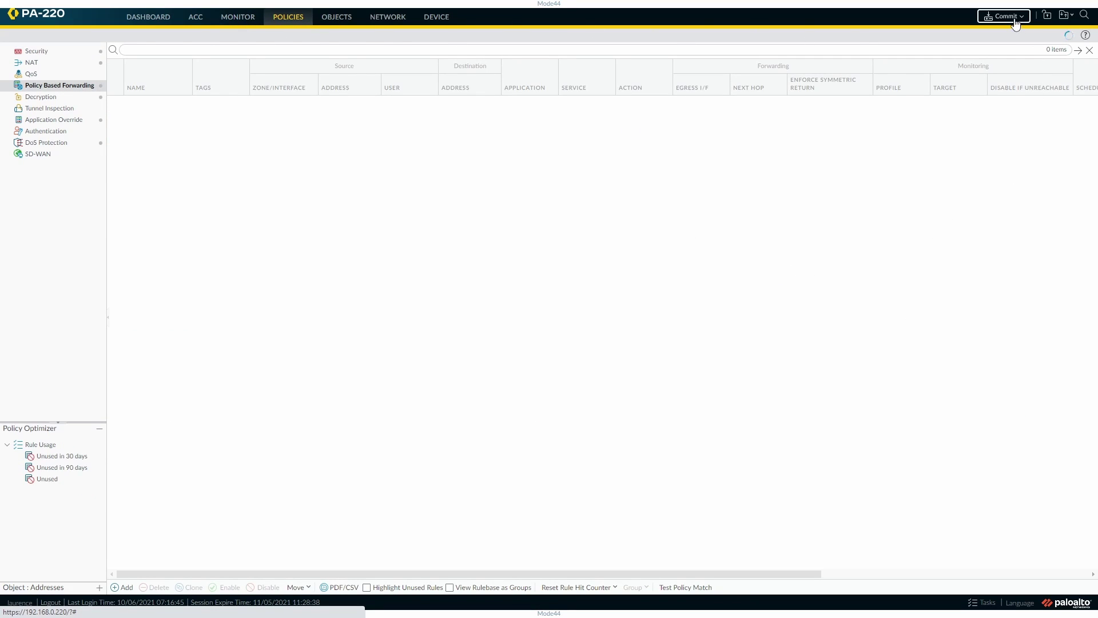
pyautogui.click(1023, 22)
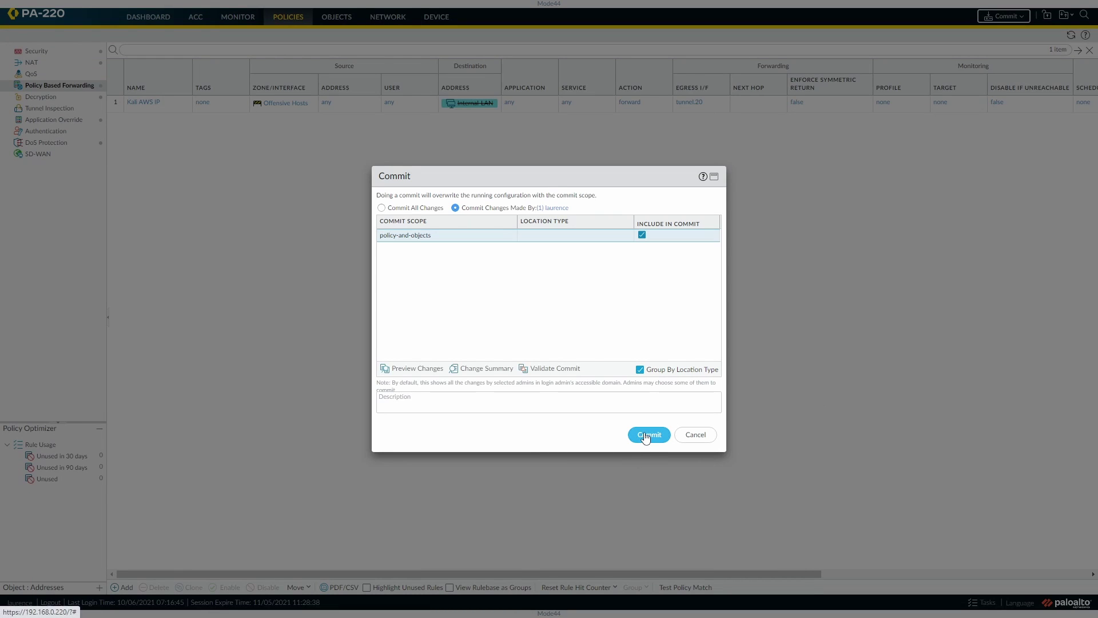
pyautogui.click(647, 434)
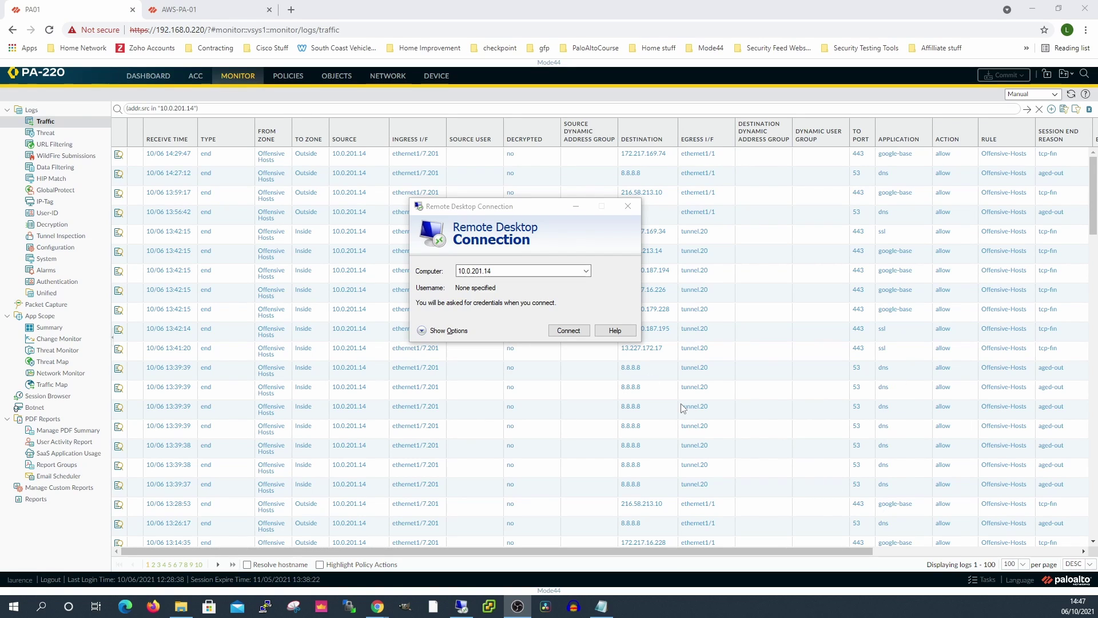
# - Connect to the Kali machine at 10.0.201.14 and enter the username and password at the xrdp login
pyautogui.click(568, 331)
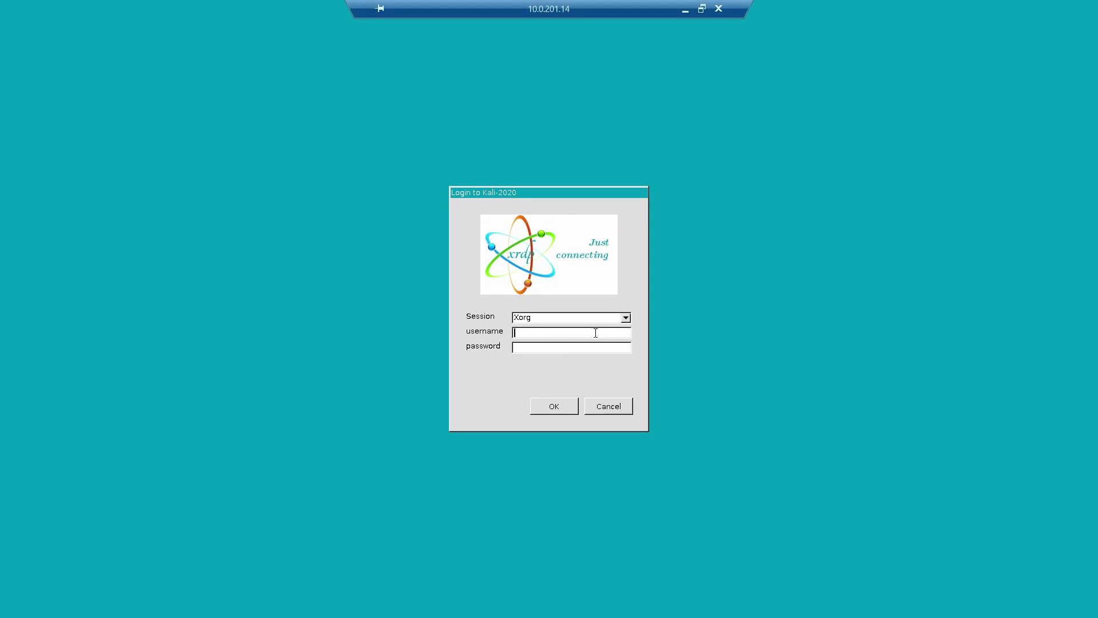
pyautogui.write('curling')
pyautogui.press('BackSpace')
pyautogui.press('BackSpace')
pyautogui.press('BackSpace')
pyautogui.press('BackSpace')
pyautogui.press('BackSpace')
pyautogui.press('BackSpace')
pyautogui.press('BackSpace')
pyautogui.write('lc')
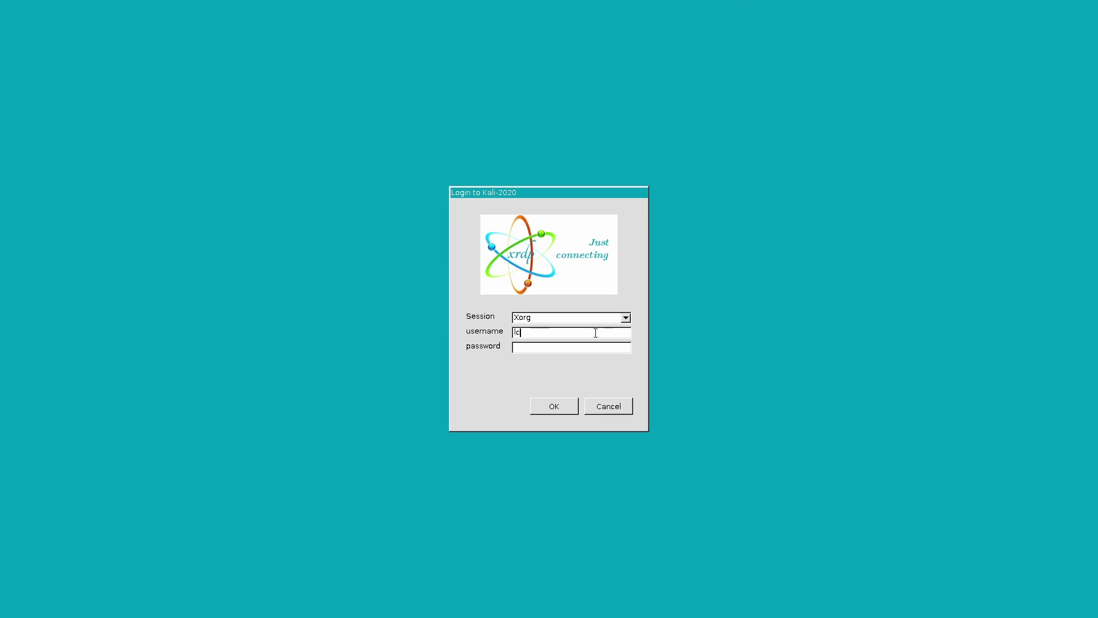
pyautogui.write('urling')
pyautogui.press('Tab')
pyautogui.write('**')
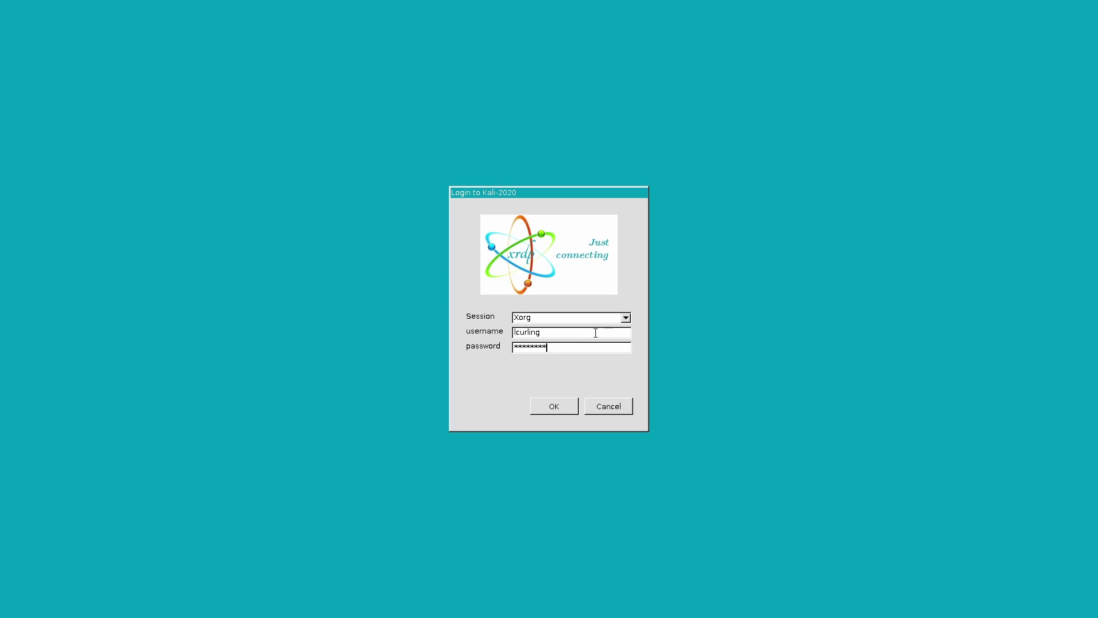
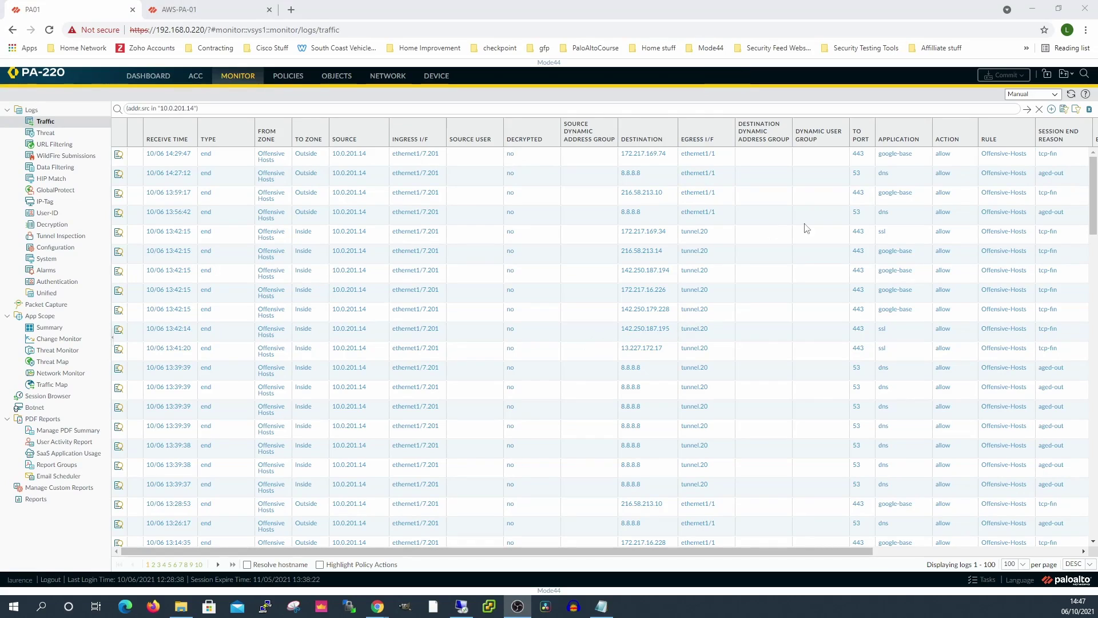
# - Refresh the traffic log filtered on source 10.0.201.14 to show its latest sessions
pyautogui.click(1072, 94)
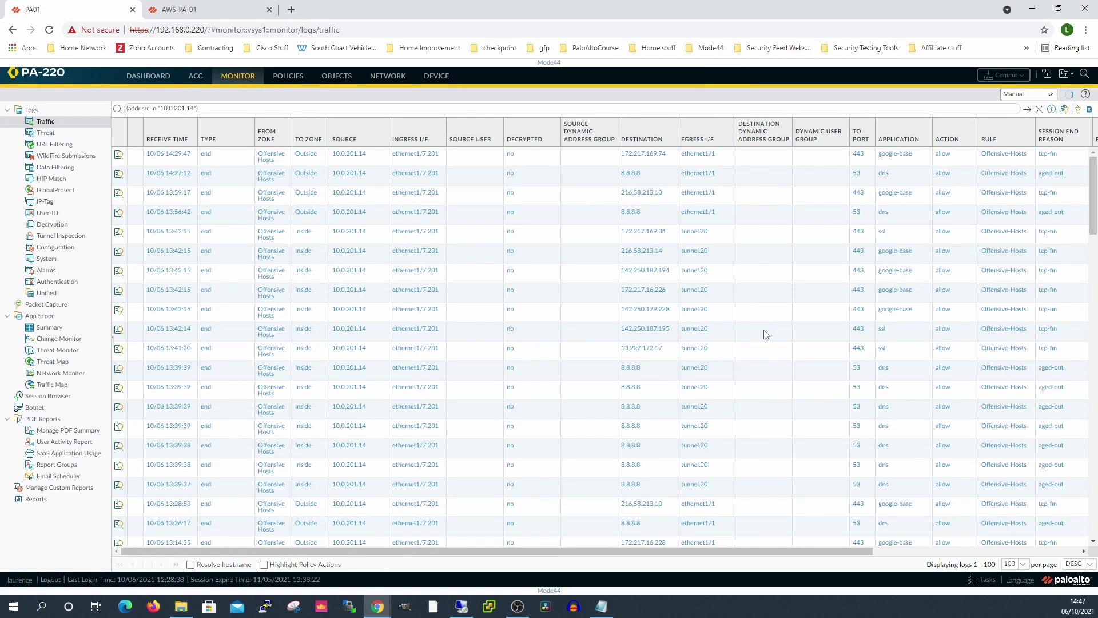
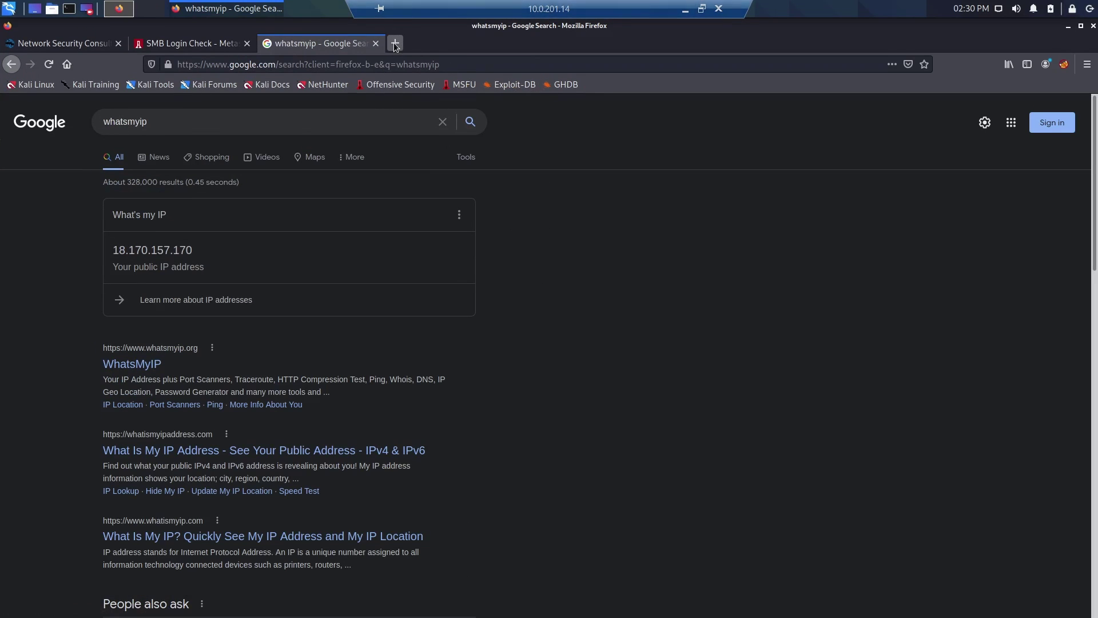
# - Replace the old mode44 tab with a fresh Firefox tab loading mode44.co.uk
pyautogui.click(83, 43)
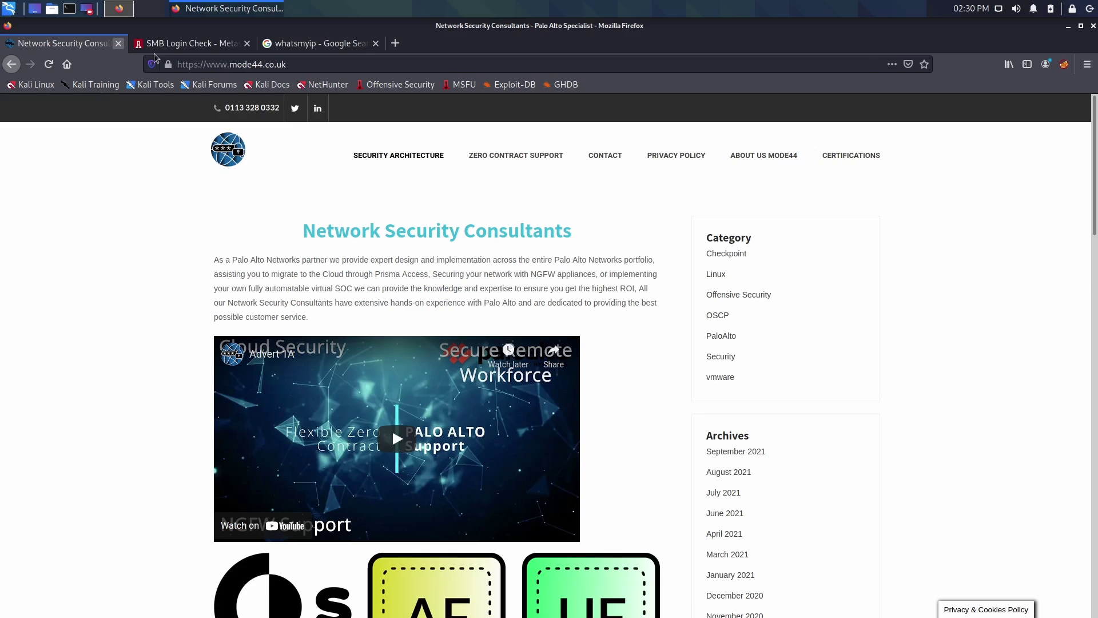
pyautogui.click(119, 43)
pyautogui.click(266, 43)
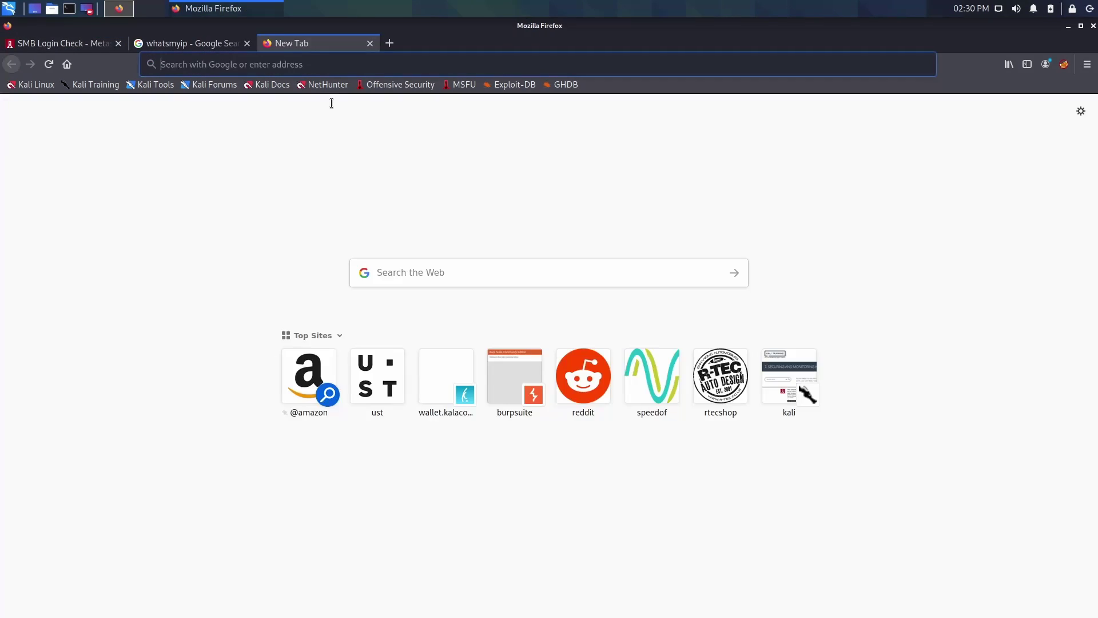
pyautogui.click(331, 64)
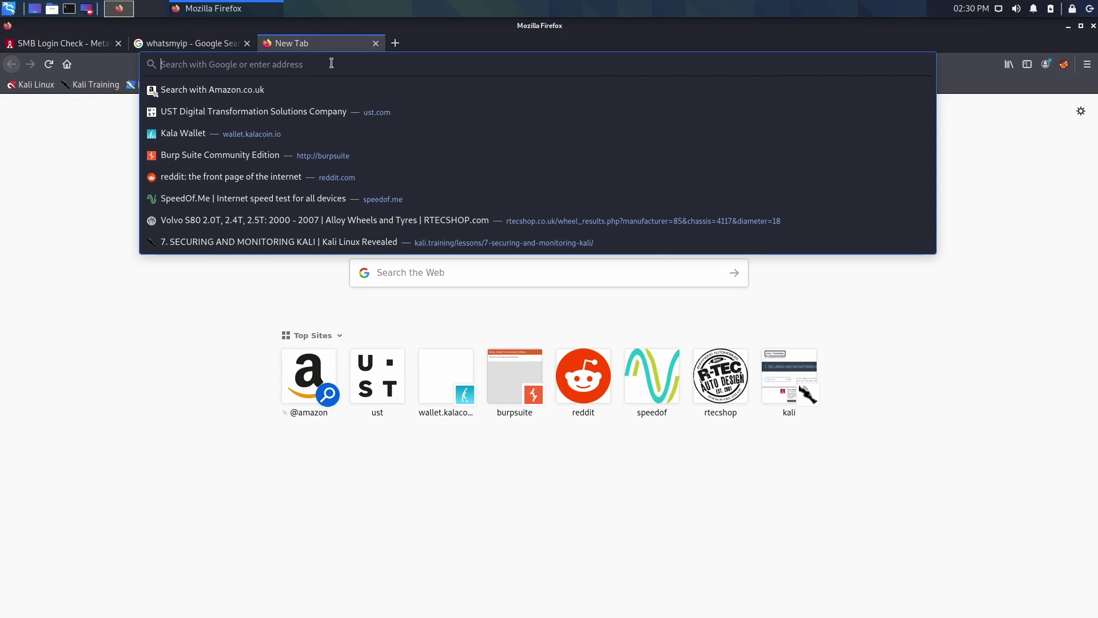
pyautogui.write('mode44.co.uk')
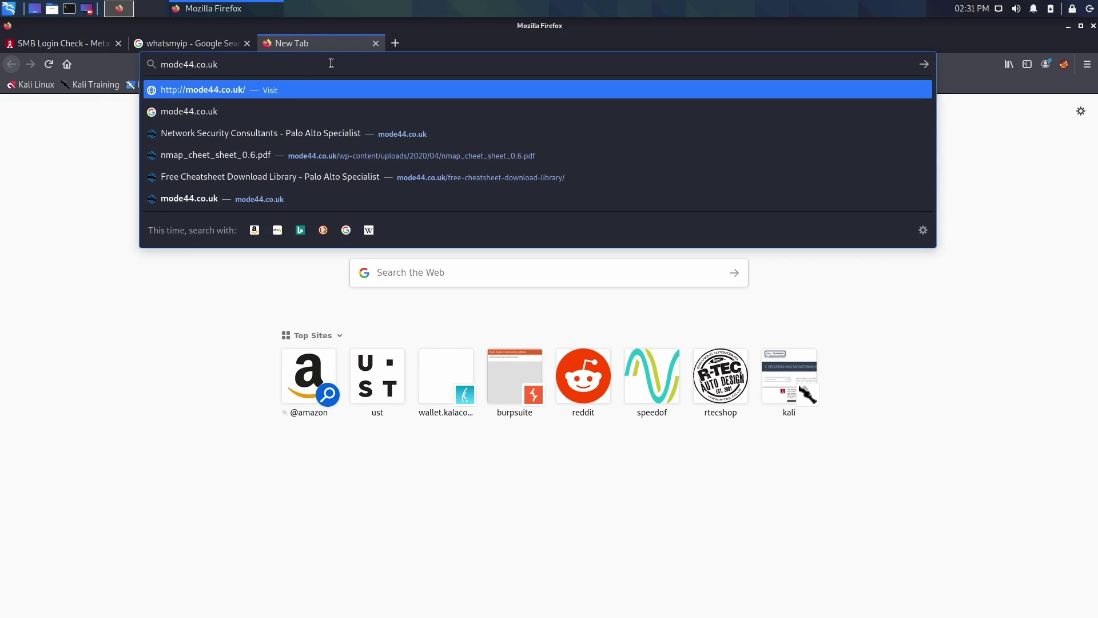
pyautogui.press('Return')
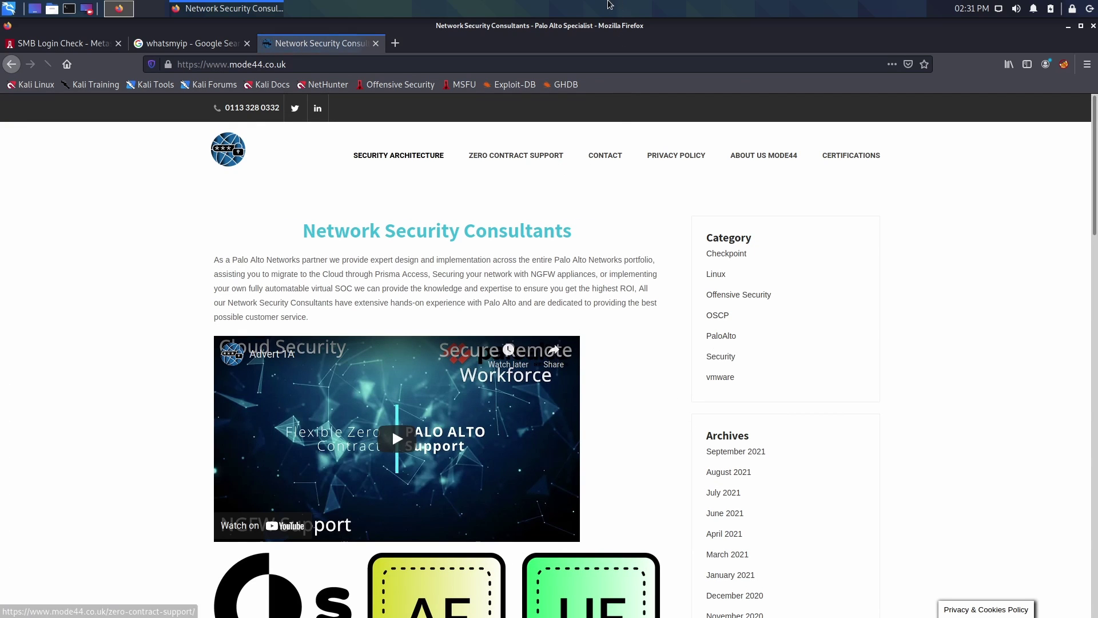
# - Close the mode44.co.uk tab and minimise the Kali session to reveal the PA-220 traffic log
pyautogui.moveTo(632, 4)
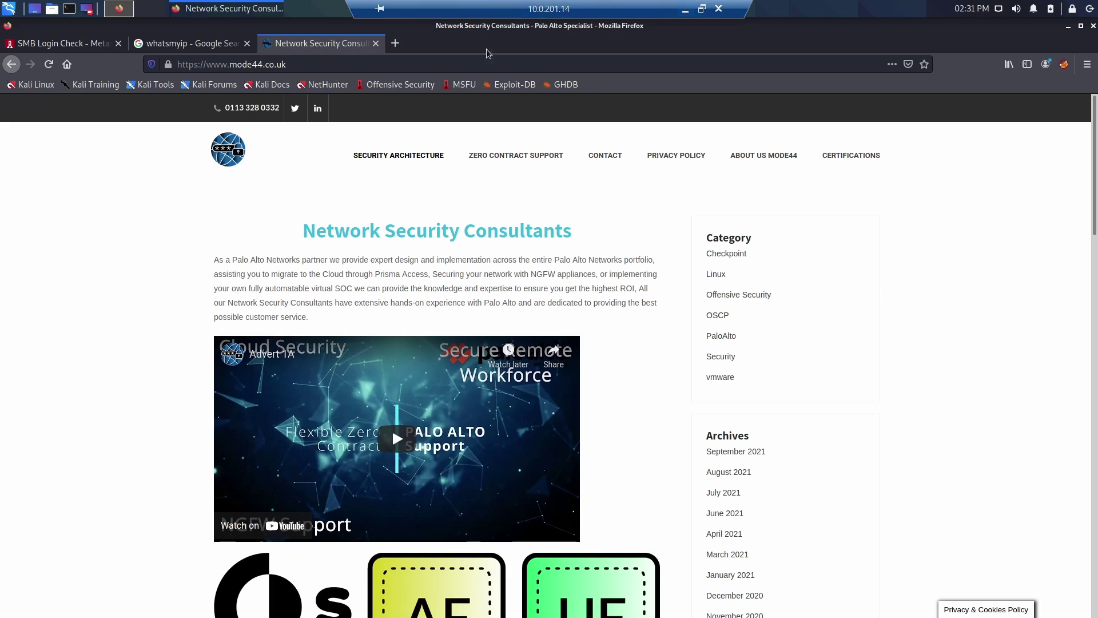
pyautogui.click(375, 44)
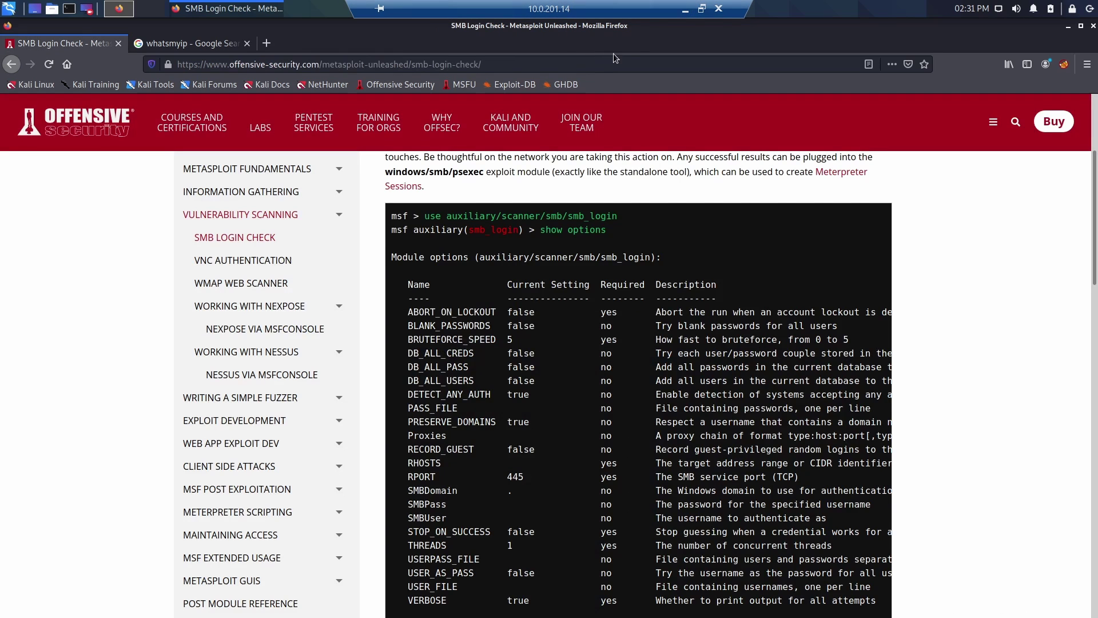
pyautogui.click(686, 9)
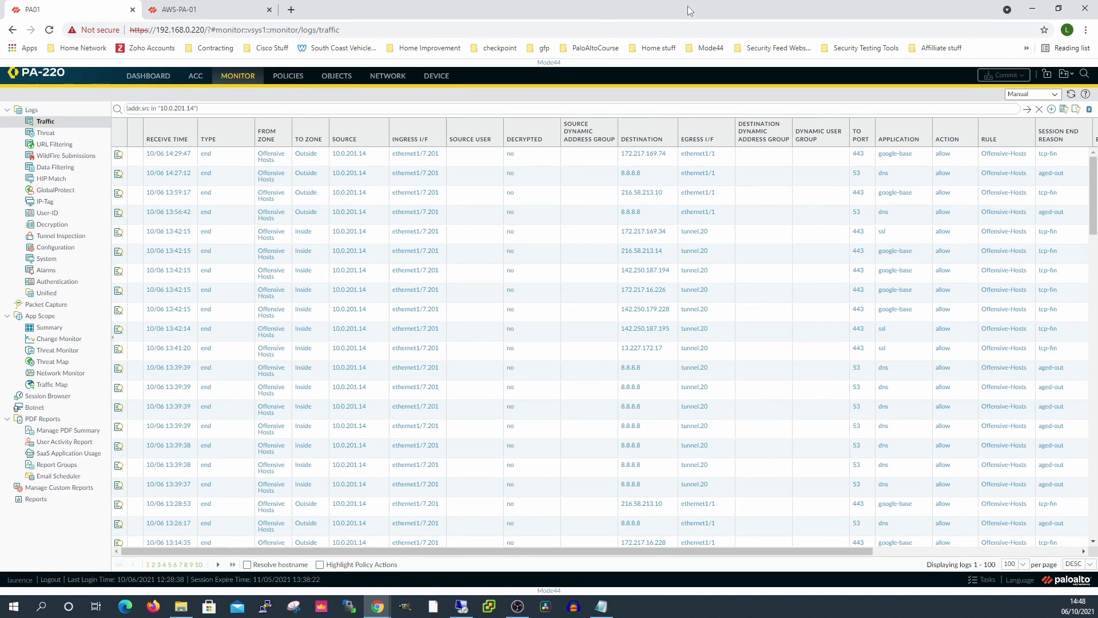
# - Reload the log to list 10.0.201.14's new 14:48 DNS sessions to 8.8.8.8 via tunnel.20
pyautogui.click(1072, 93)
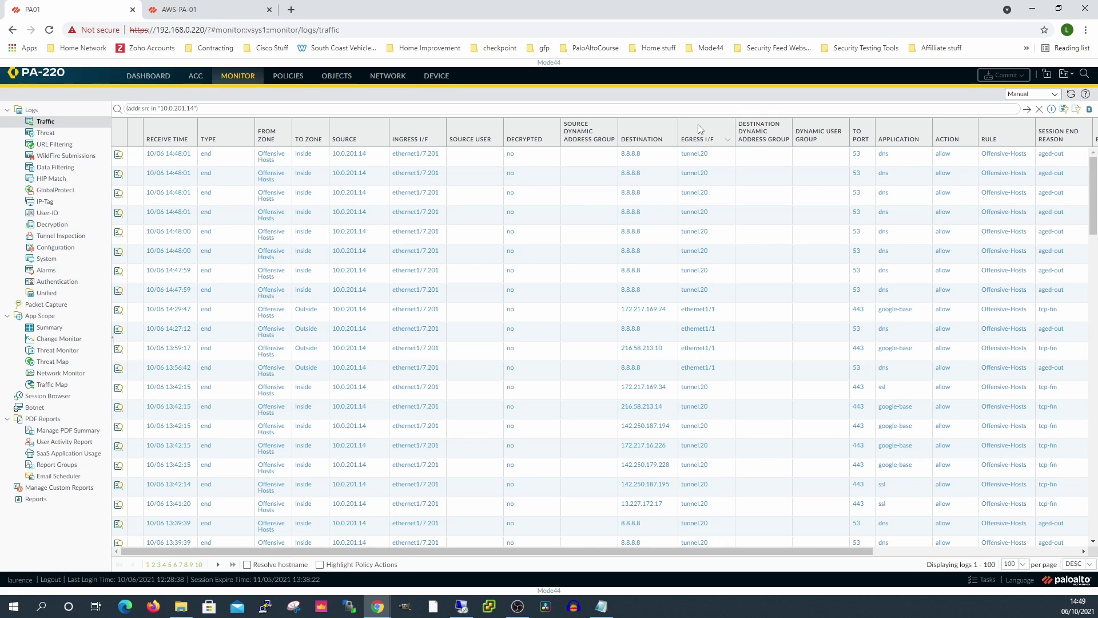
# - Move the Egress I/F column beside Ingress I/F, then review the column options without changes
pyautogui.moveTo(698, 127); pyautogui.dragTo(471, 126)
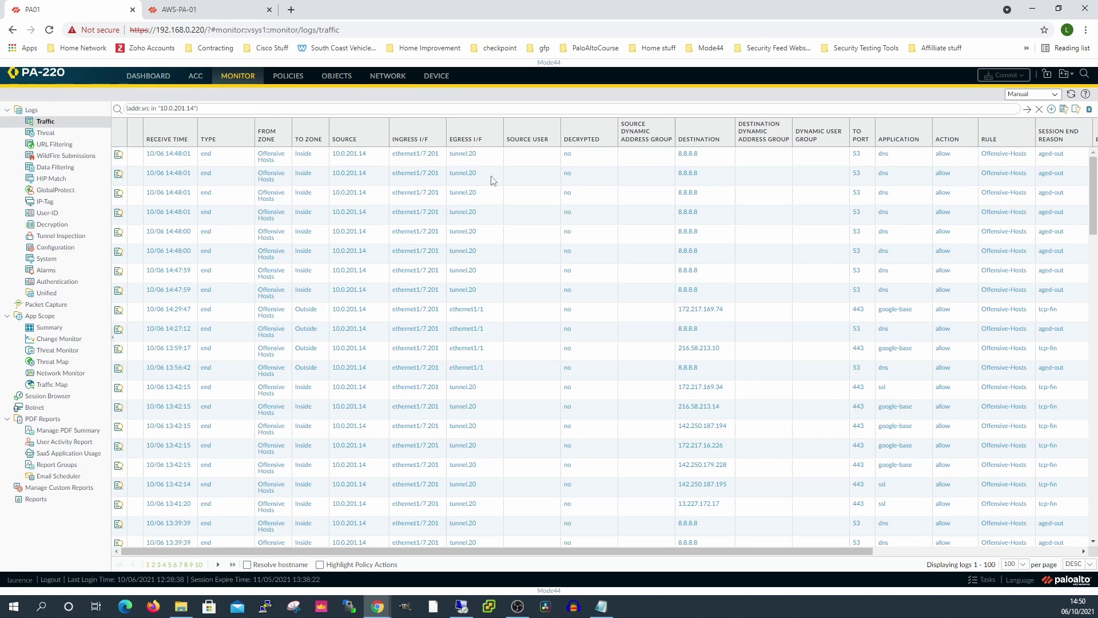
pyautogui.click(438, 140)
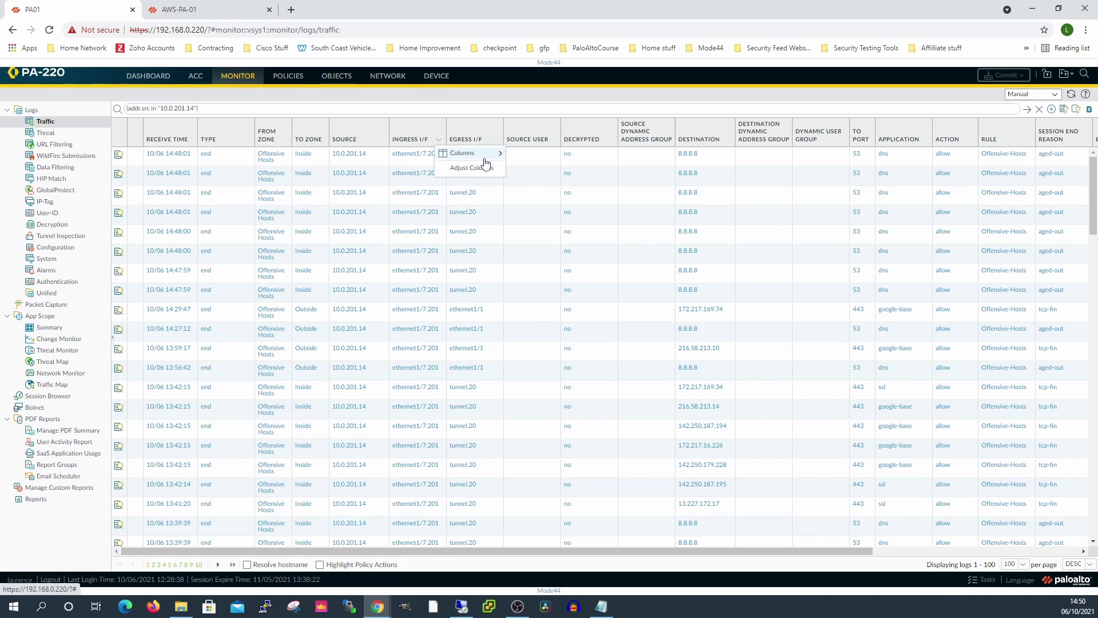
pyautogui.moveTo(486, 159)
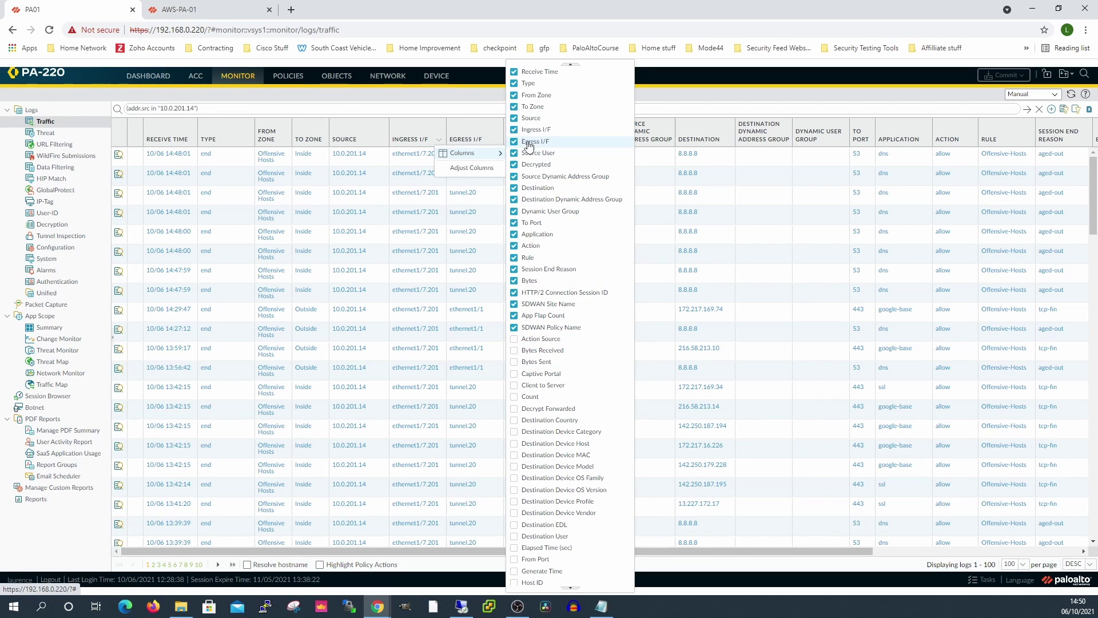
pyautogui.click(446, 95)
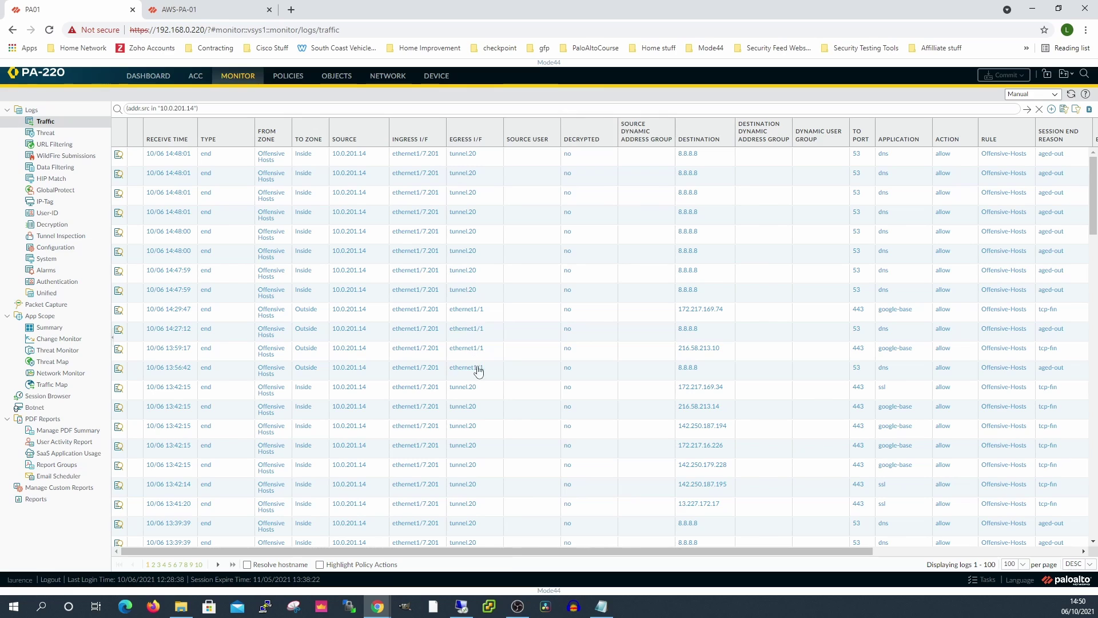